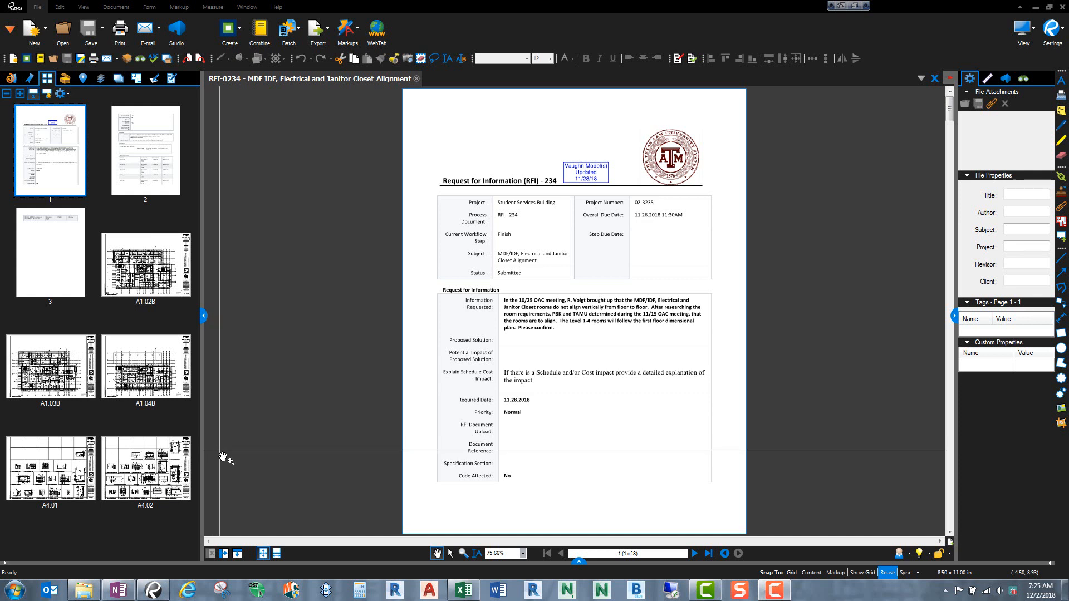
Switch to the VPR Drawing Log in Excel and check the type, description and revision number of the last Revision Log entry
{"action": "left_click", "coordinate": [462, 591]}
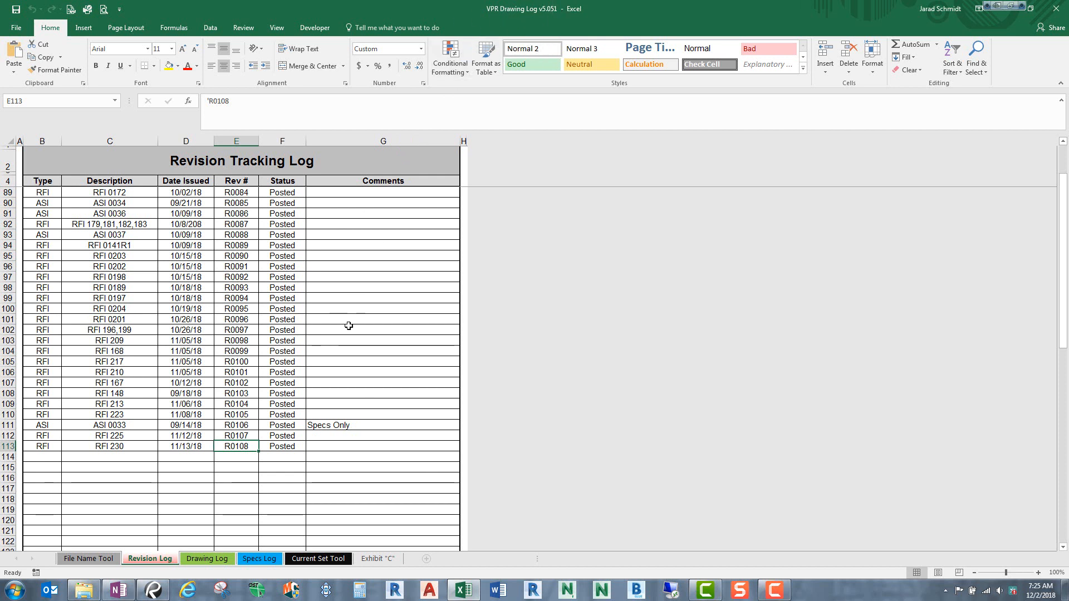
{"action": "left_click", "coordinate": [41, 448]}
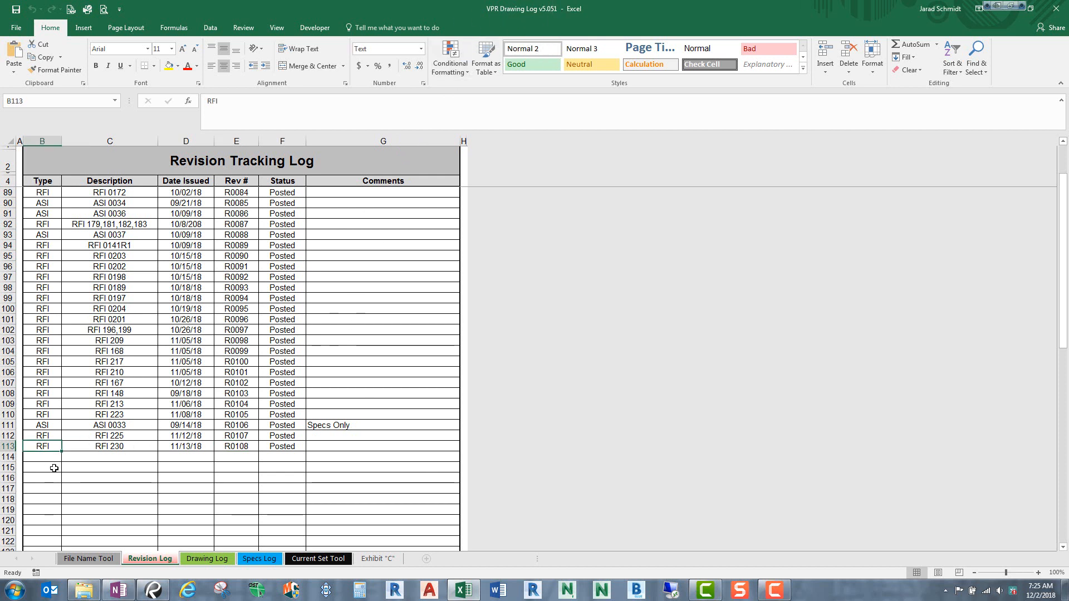
{"action": "left_click", "coordinate": [96, 448]}
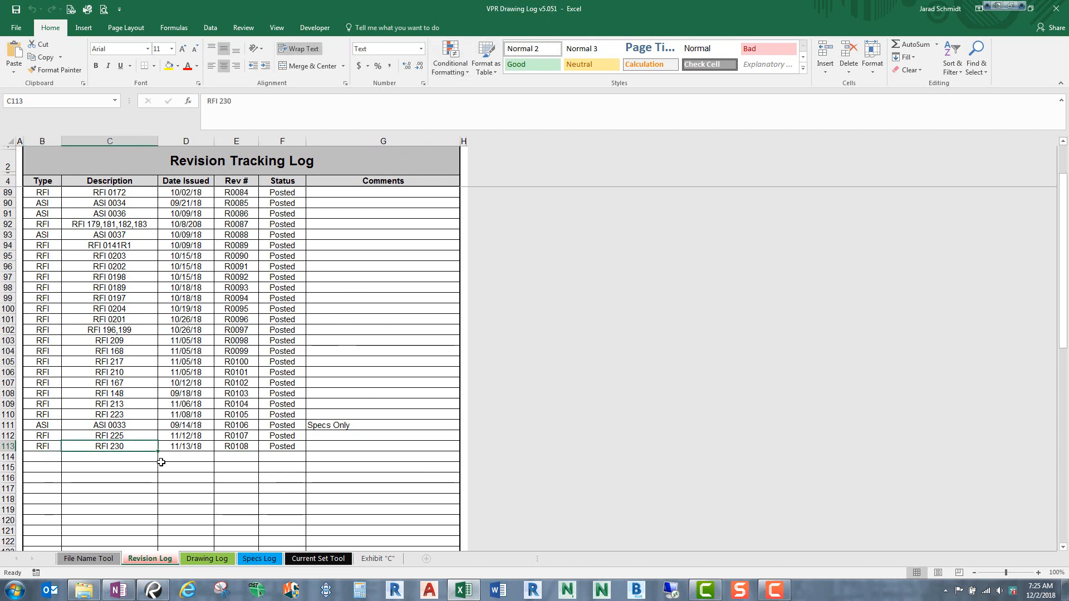
{"action": "left_click", "coordinate": [243, 447]}
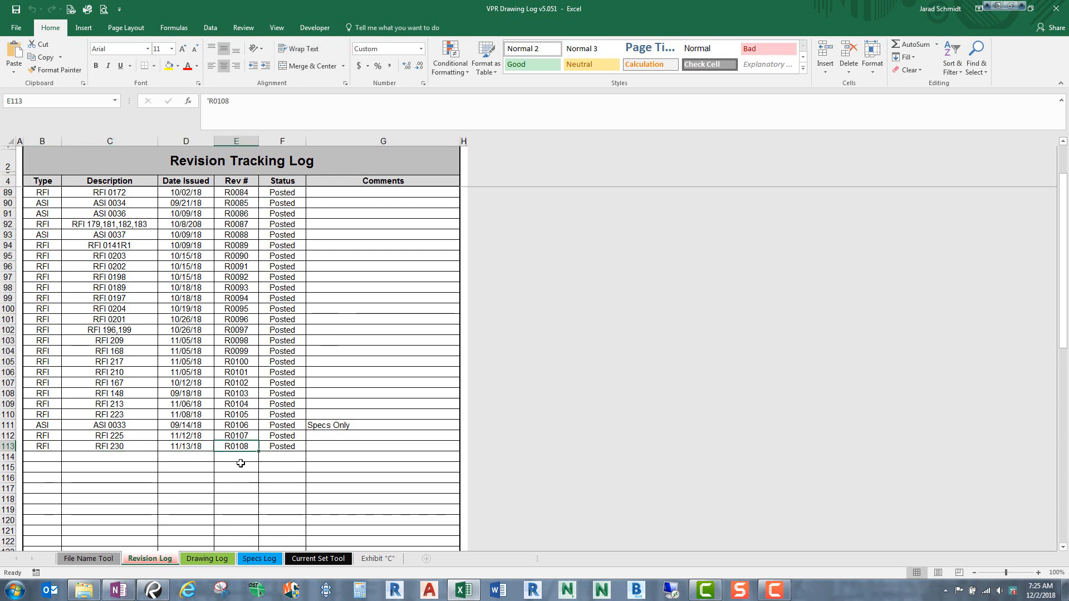
Switch to the 02 - Revisions folder in Windows Explorer and create a new folder named "Rev-0109 - RFI 234"
{"action": "mouse_move", "coordinate": [82, 595]}
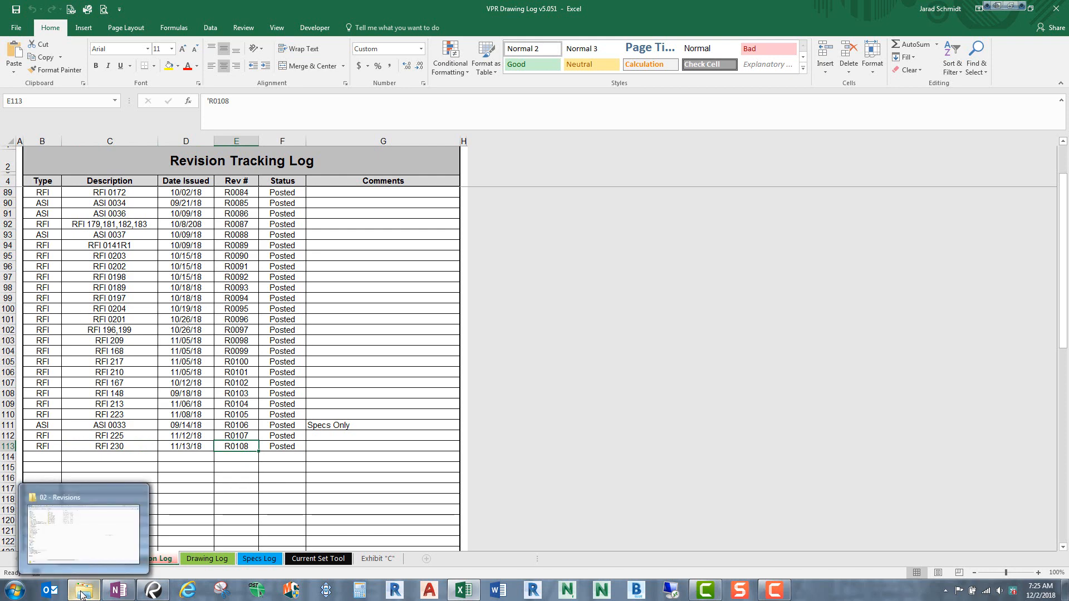
{"action": "left_click", "coordinate": [82, 594]}
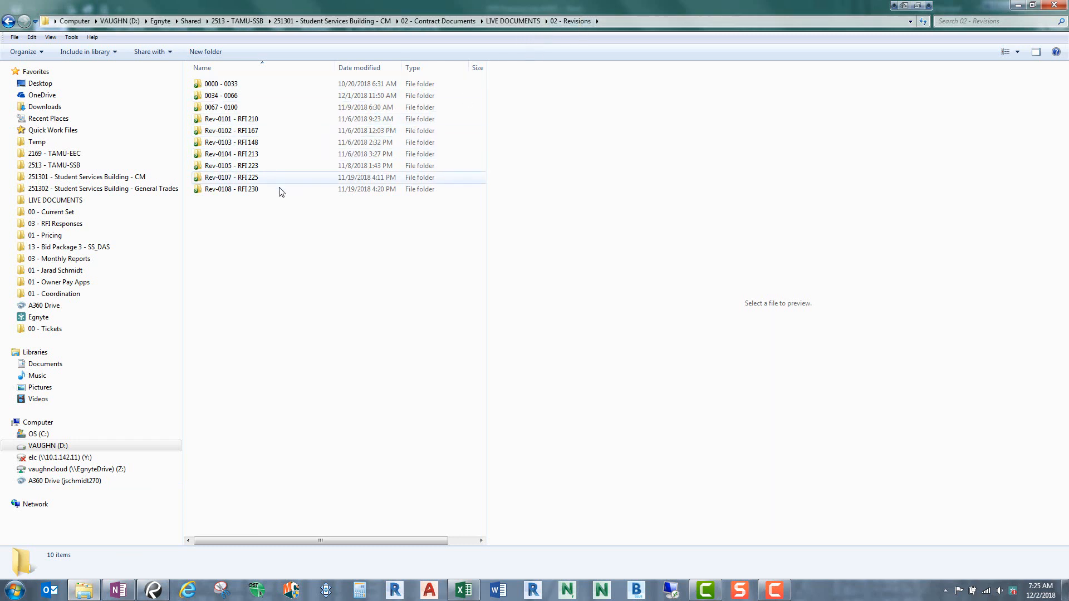
{"action": "right_click", "coordinate": [225, 210]}
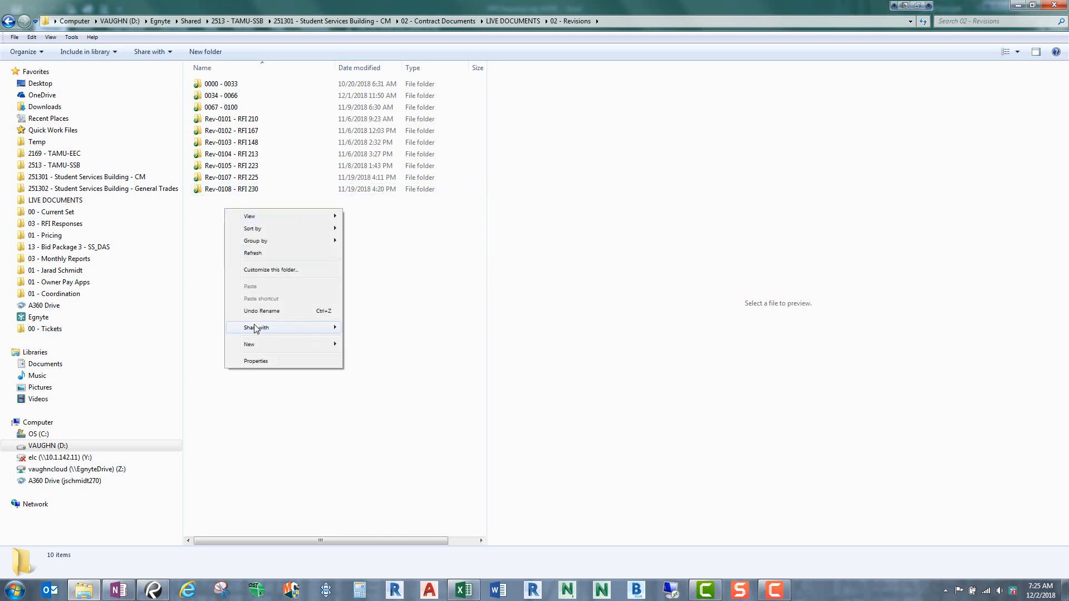
{"action": "mouse_move", "coordinate": [270, 347]}
{"action": "left_click", "coordinate": [366, 350]}
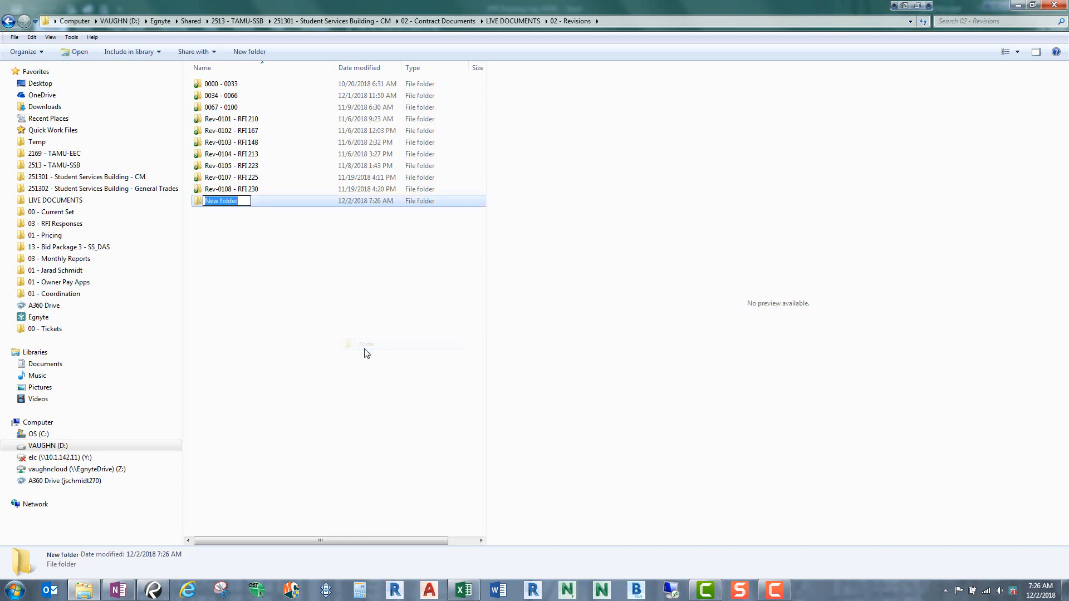
{"action": "type", "text": "Rev"}
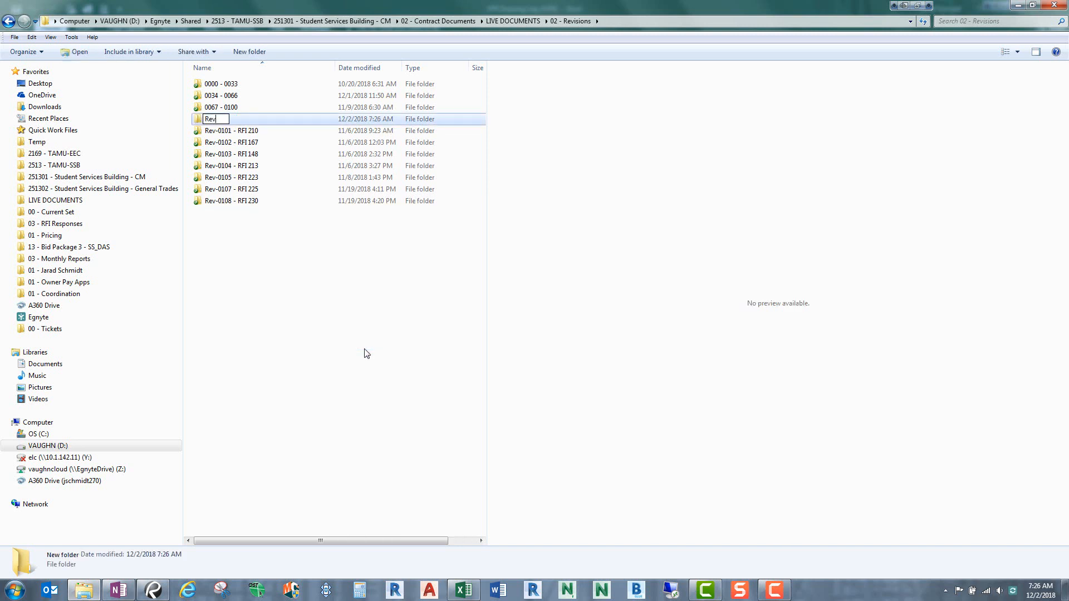
{"action": "type", "text": "-0109 - Rfi"}
{"action": "key", "text": "BackSpace"}
{"action": "key", "text": "BackSpace"}
{"action": "type", "text": "FI 234"}
{"action": "key", "text": "Return"}
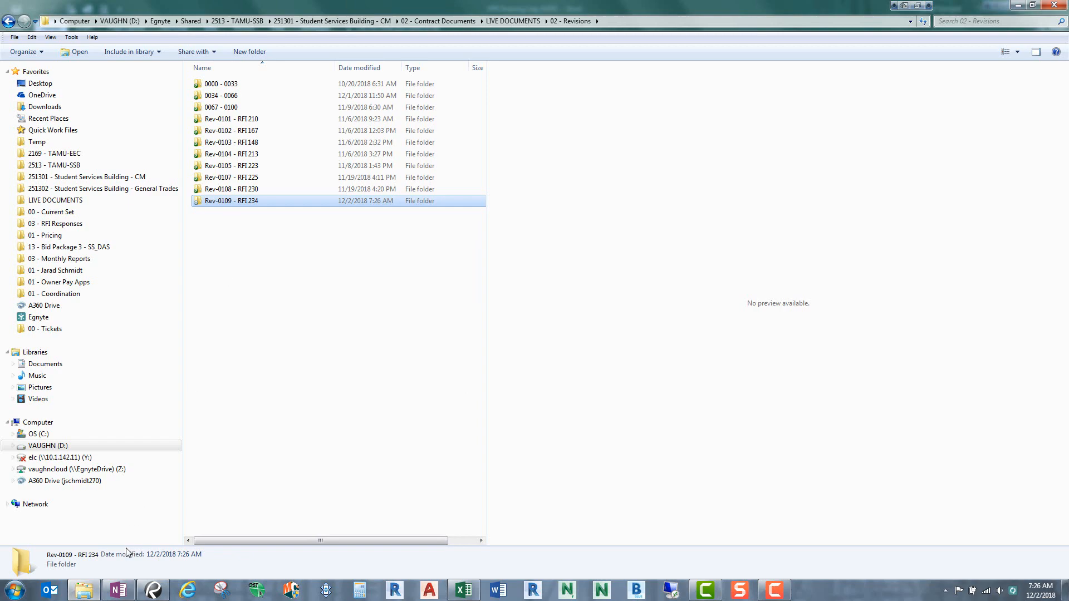
Switch to the RFI-0234 PDF in Revu and extract sheets A1.02B through A4.02 as separate files named by page label
{"action": "left_click", "coordinate": [153, 591]}
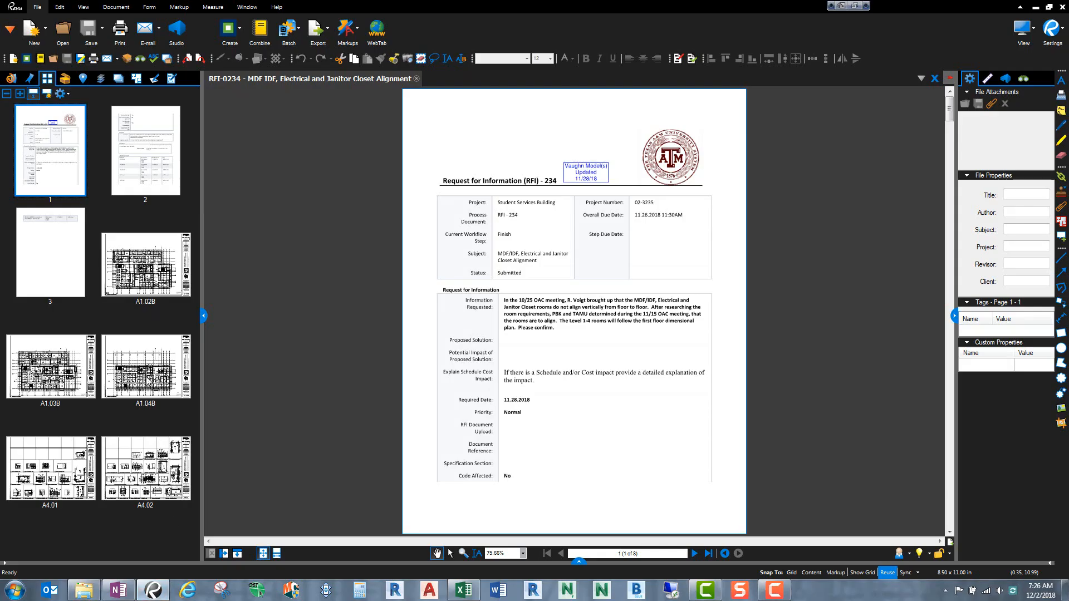
{"action": "left_click", "coordinate": [145, 264]}
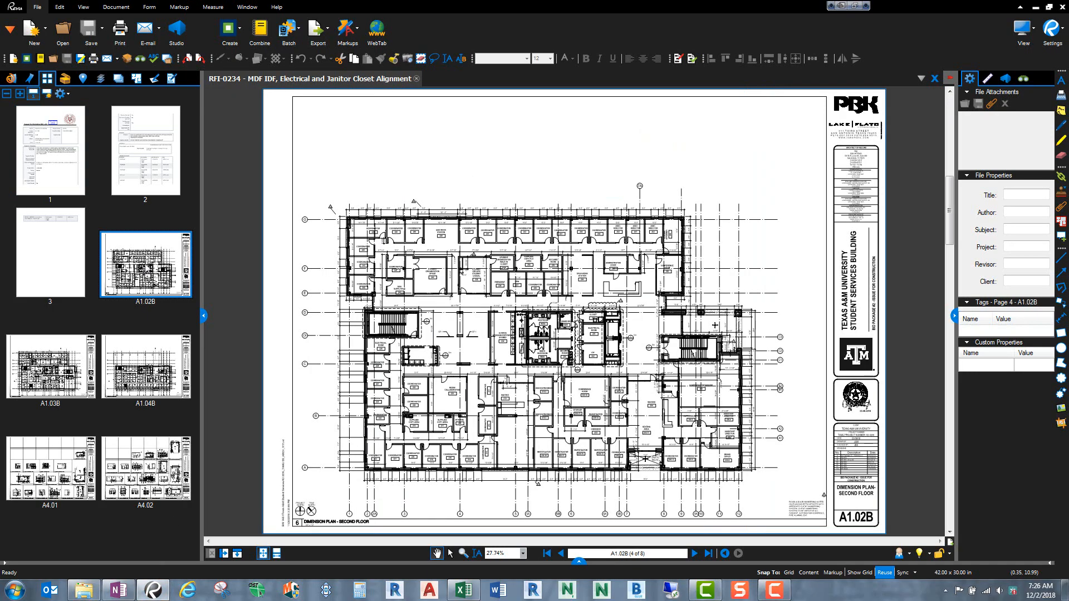
{"action": "left_click", "coordinate": [158, 489], "text": "shift"}
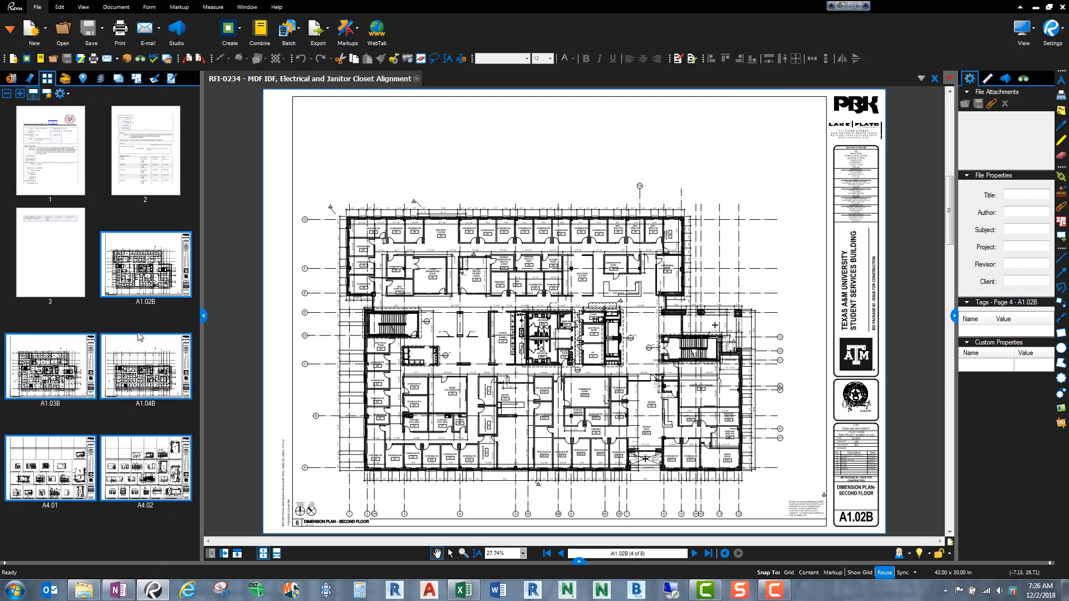
{"action": "right_click", "coordinate": [151, 474]}
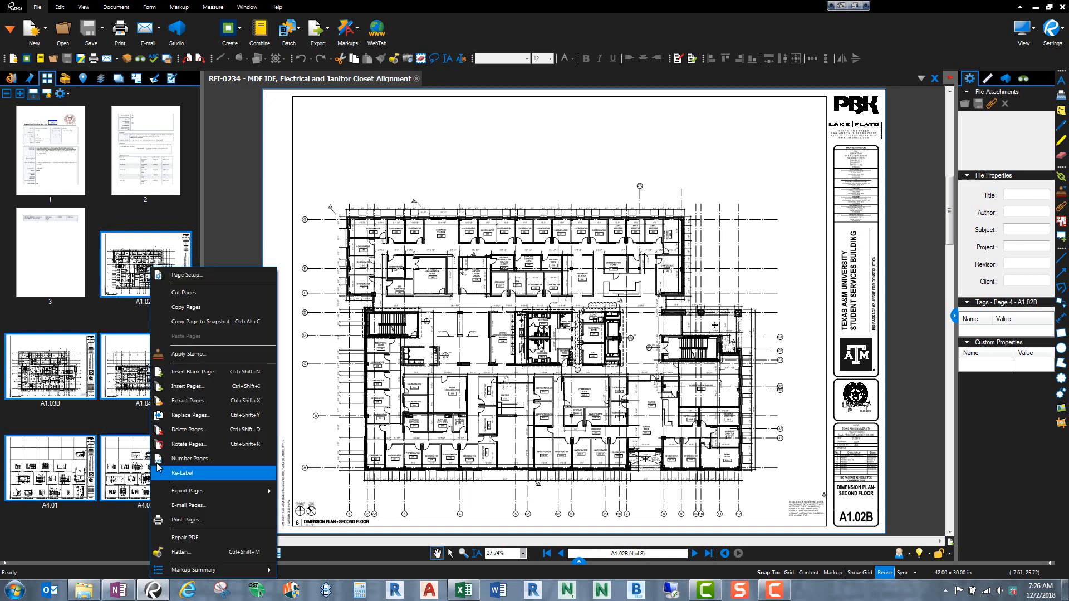
{"action": "left_click", "coordinate": [192, 402]}
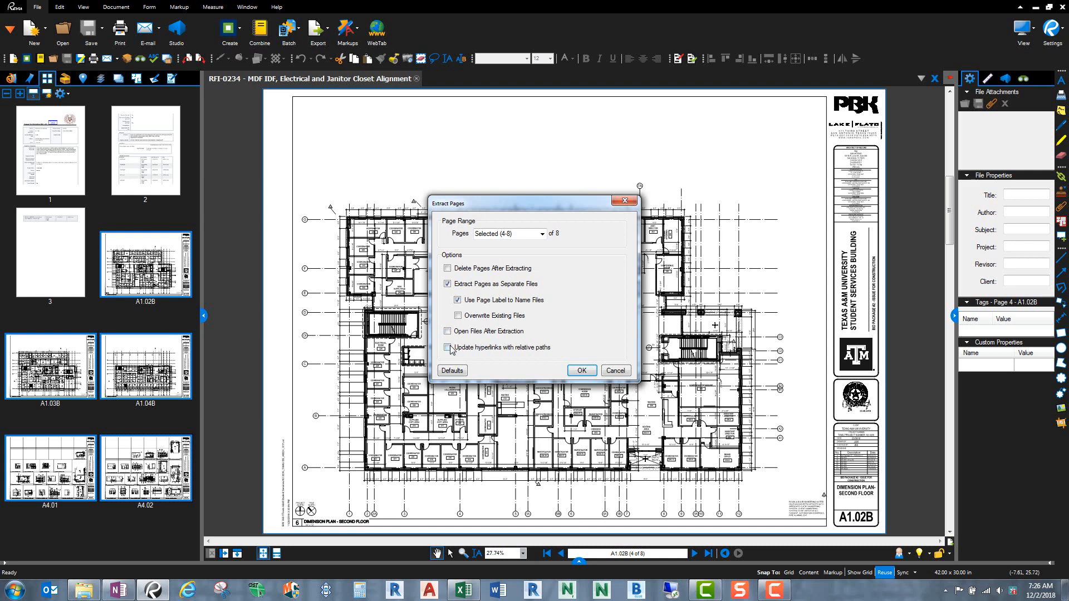
{"action": "left_click", "coordinate": [582, 371]}
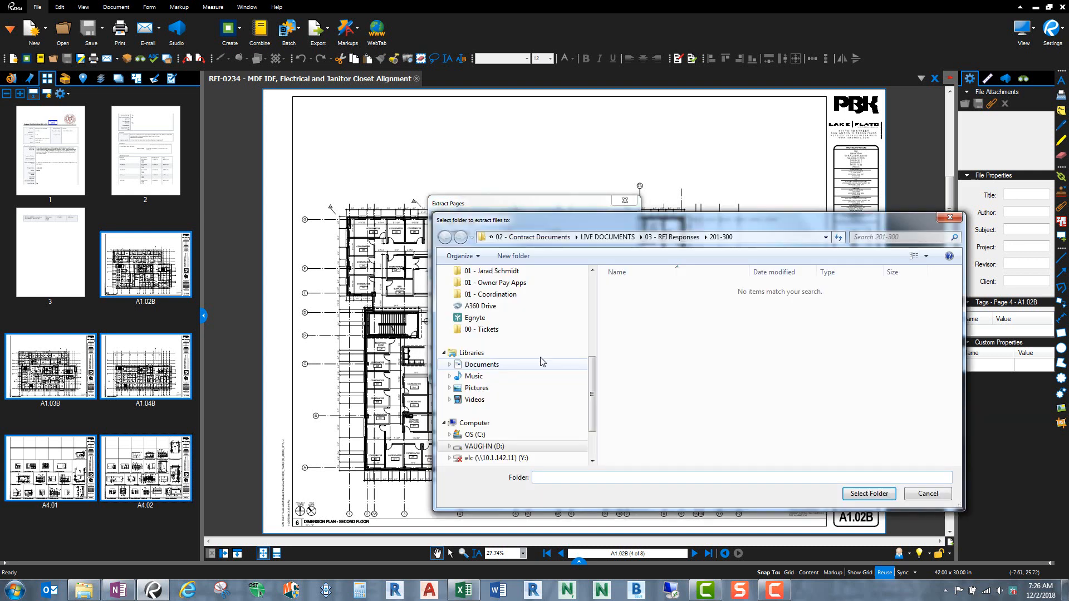
Choose LIVE DOCUMENTS > 02 - Revisions > Rev-0109 - RFI 234 as the destination folder for the extracted sheets
{"action": "scroll", "coordinate": [594, 293], "scroll_direction": "down", "scroll_amount": 2}
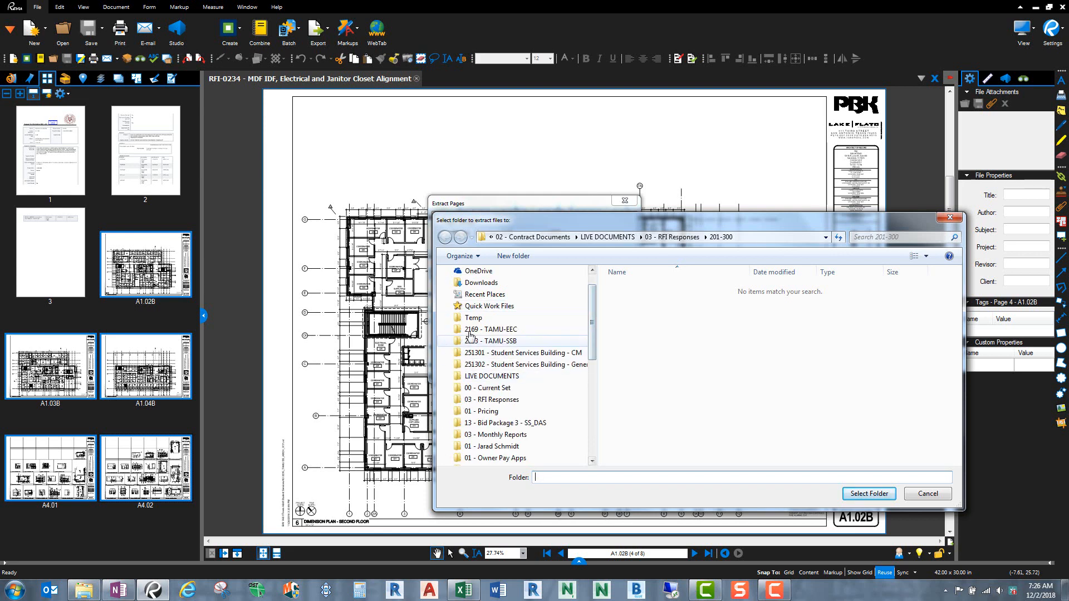
{"action": "left_click", "coordinate": [493, 376]}
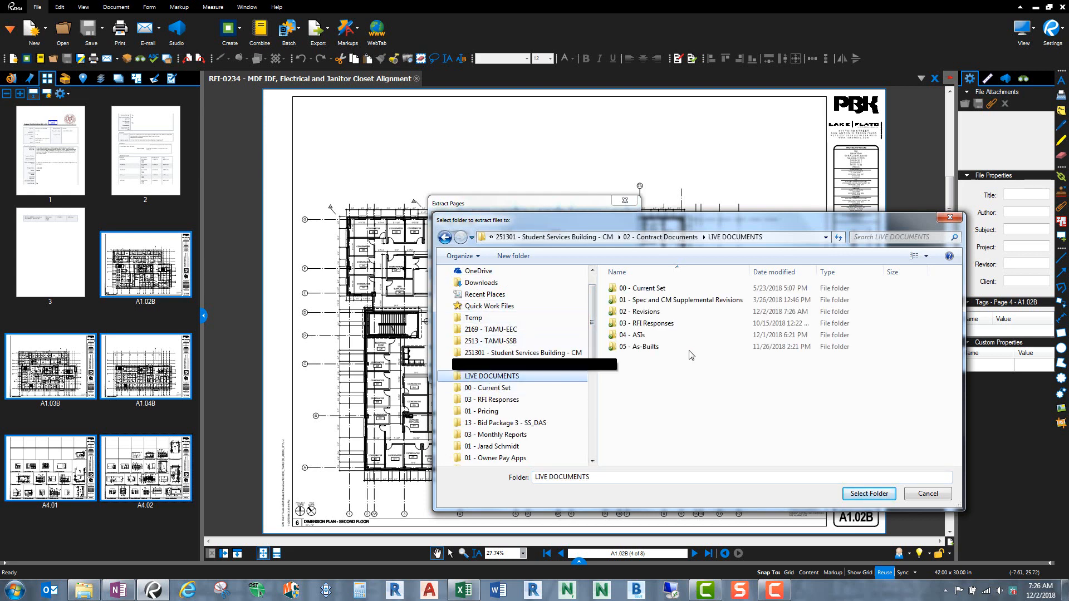
{"action": "left_click", "coordinate": [647, 313]}
{"action": "double_click", "coordinate": [649, 318]}
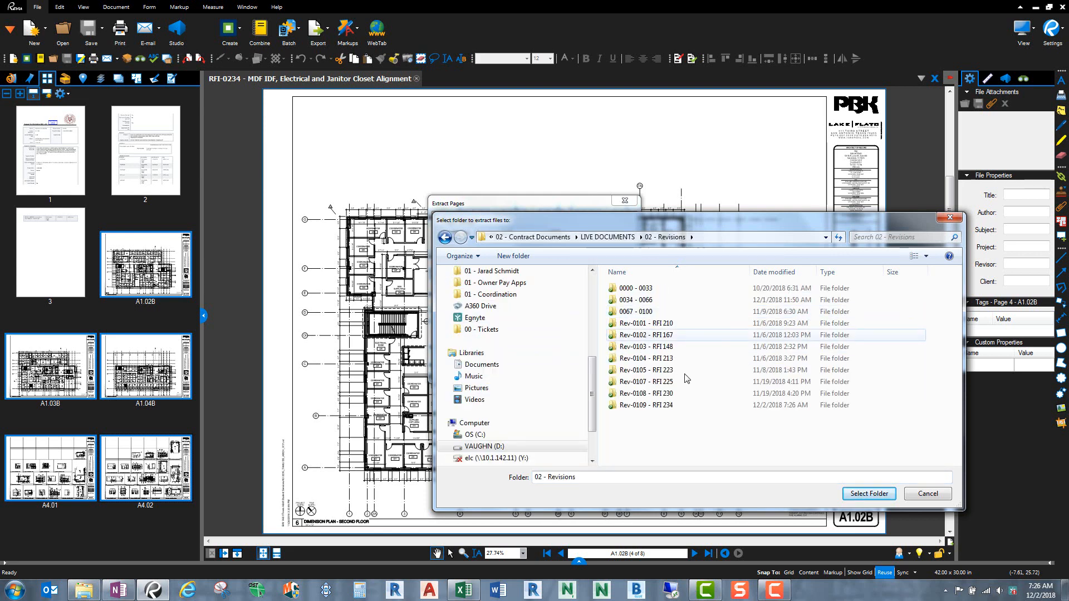
{"action": "left_click", "coordinate": [651, 407]}
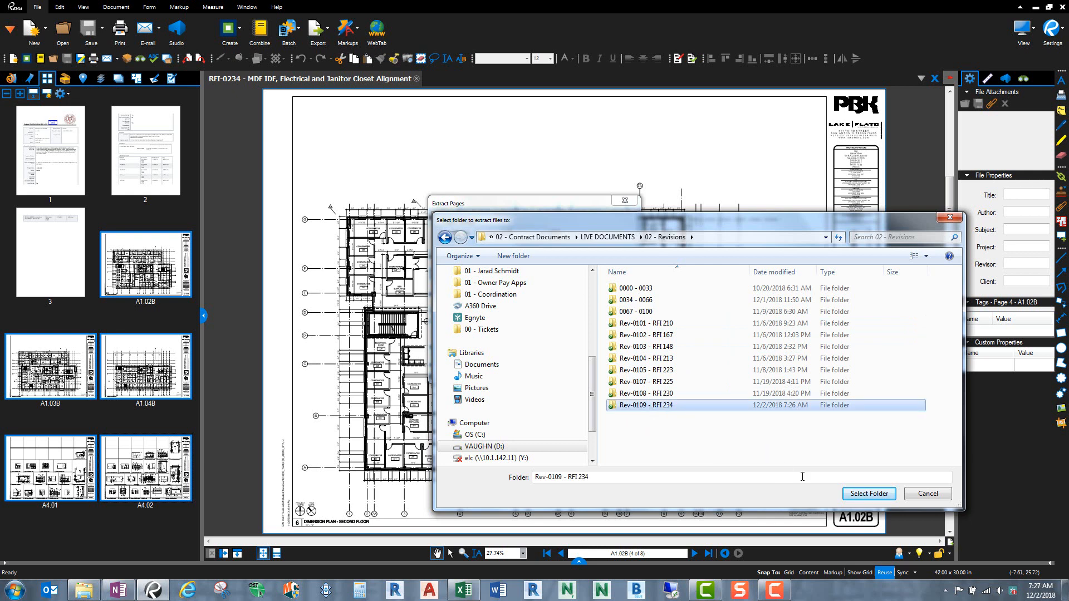
{"action": "left_click", "coordinate": [869, 494]}
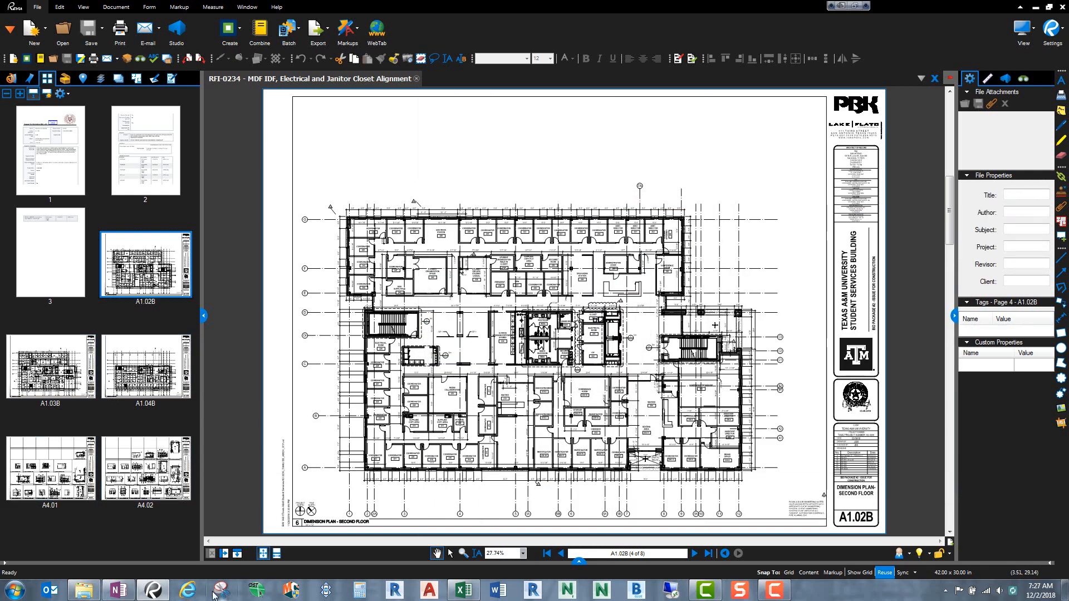
Check the extracted sheets in the Rev-0109 - RFI 234 folder in Windows Explorer, and close Revu
{"action": "left_click", "coordinate": [84, 592]}
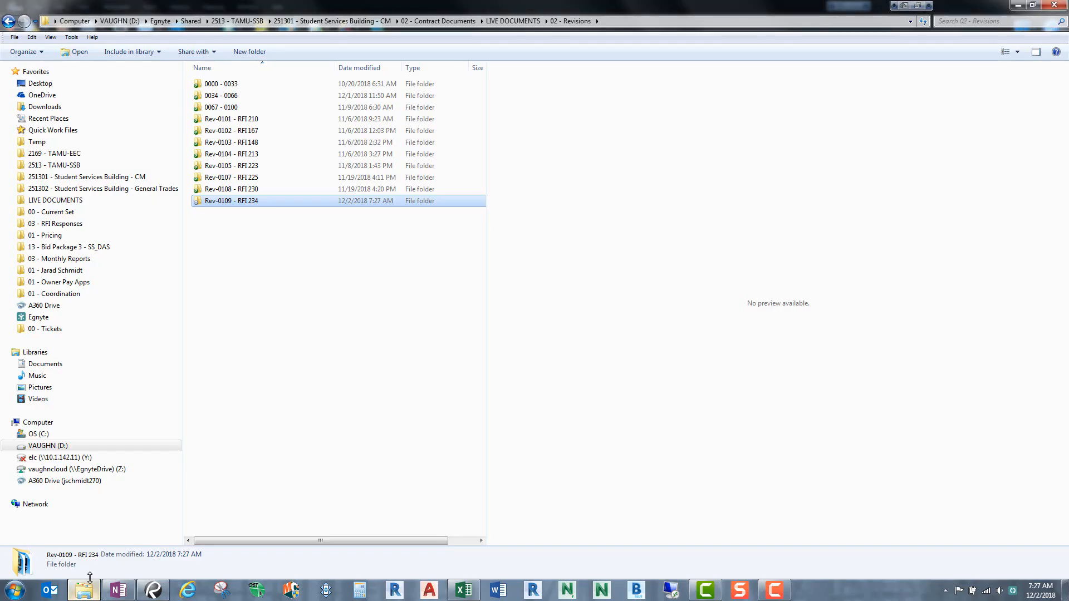
{"action": "double_click", "coordinate": [223, 201]}
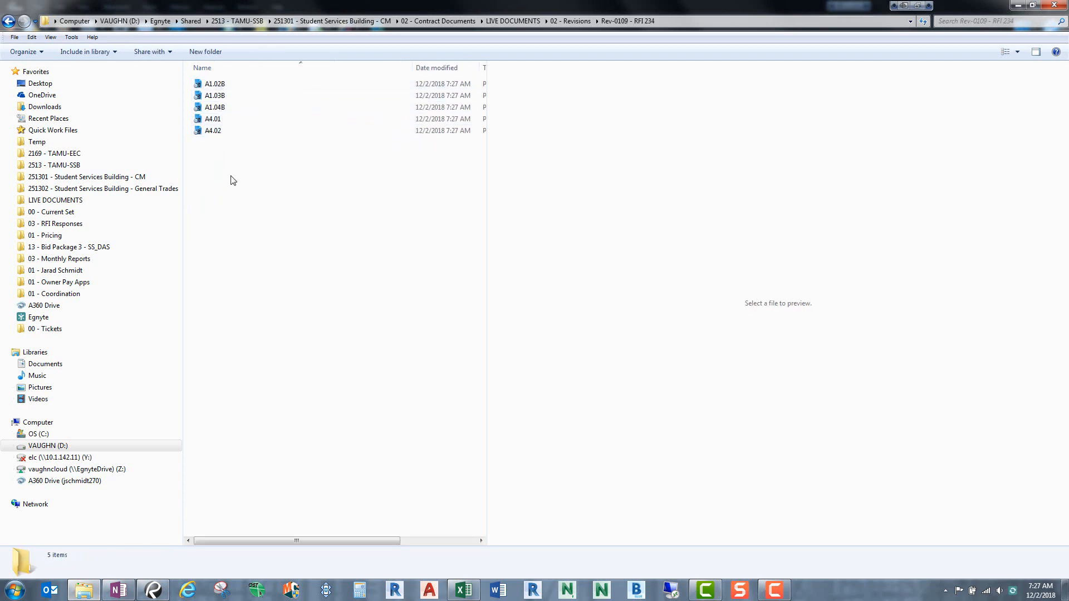
{"action": "left_click", "coordinate": [153, 589]}
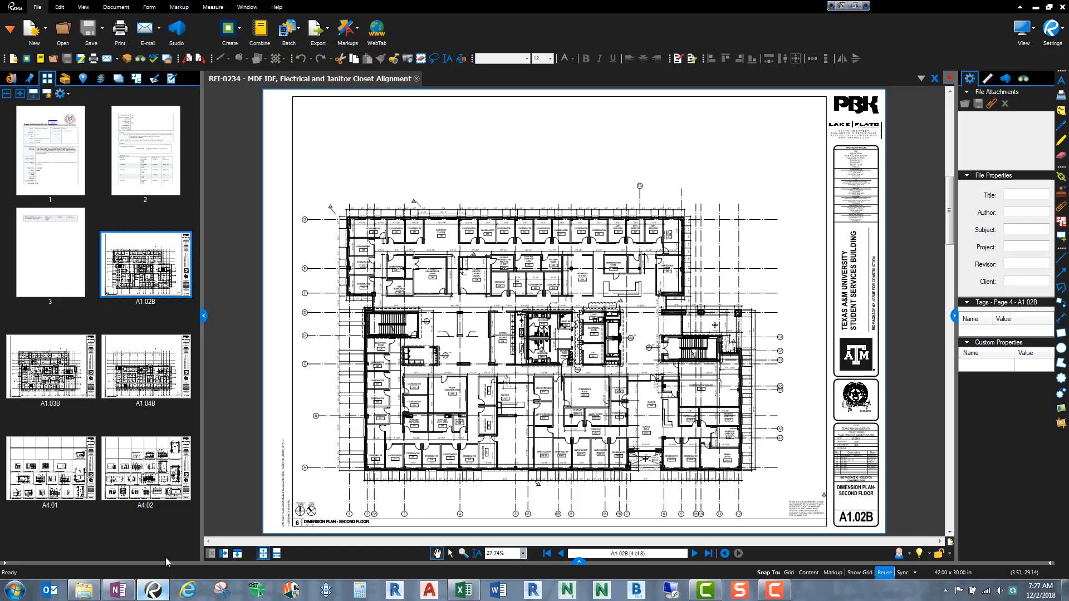
{"action": "left_click", "coordinate": [1062, 7]}
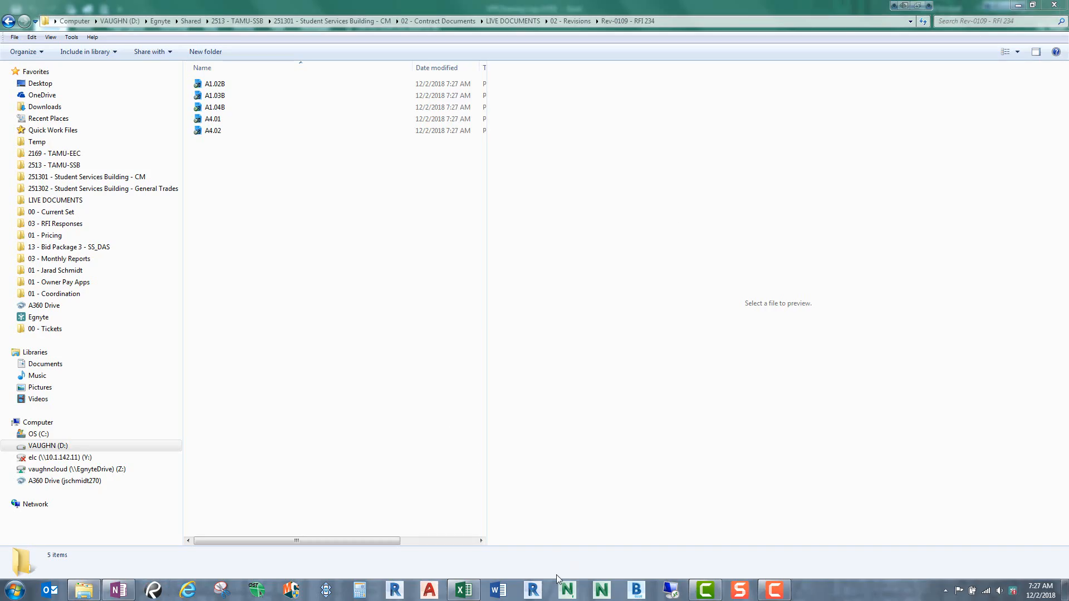
Switch to Excel and start a new Revision Log entry in row 114 with type RFI and description RFI 234
{"action": "left_click", "coordinate": [467, 597]}
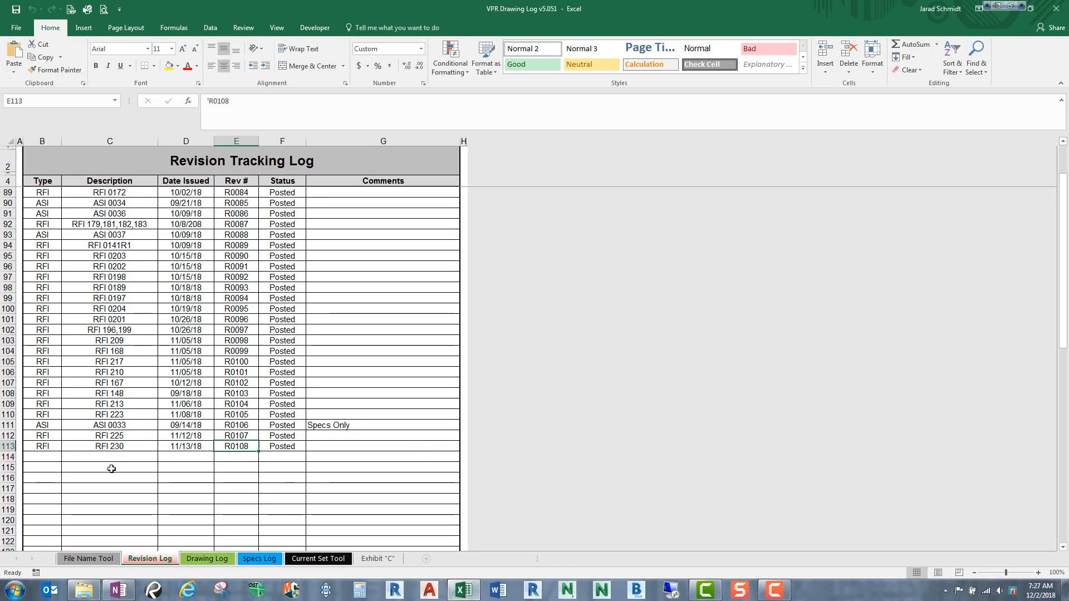
{"action": "left_click", "coordinate": [44, 458]}
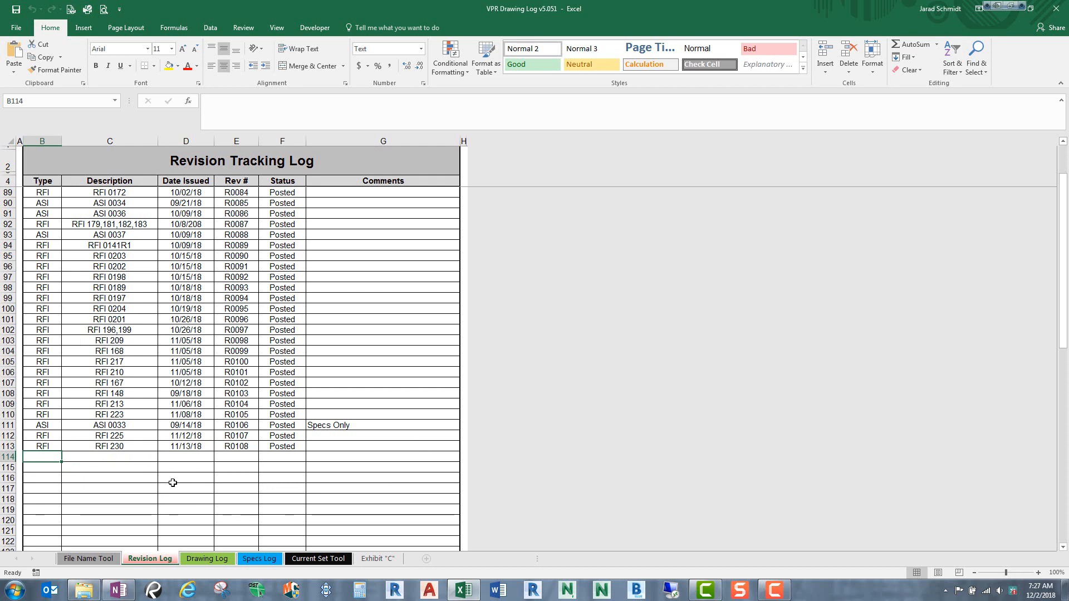
{"action": "type", "text": "RFI"}
{"action": "key", "text": "Tab"}
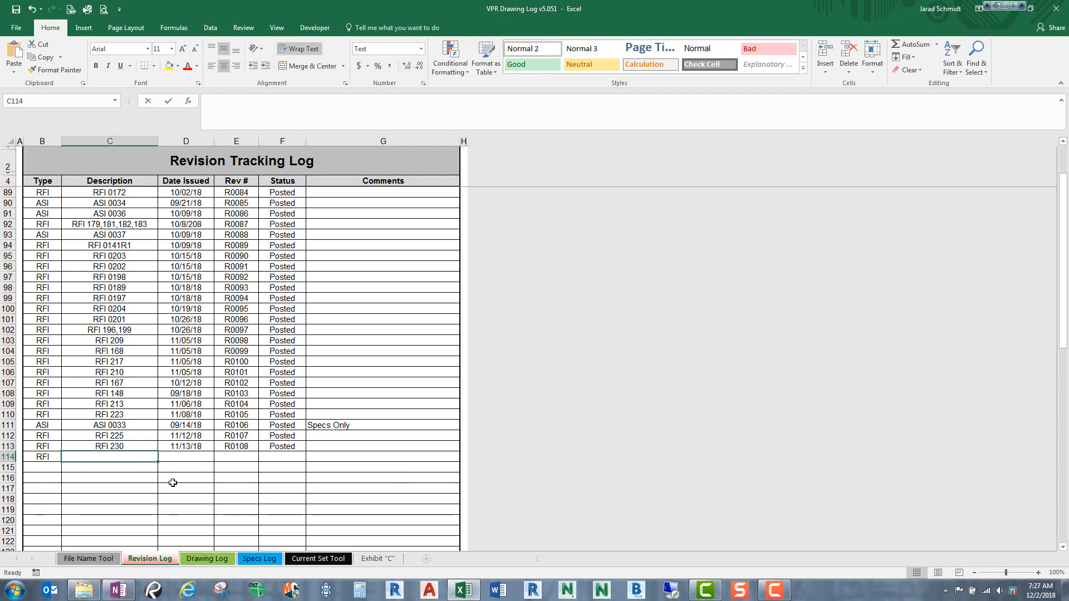
{"action": "type", "text": "RFI 234"}
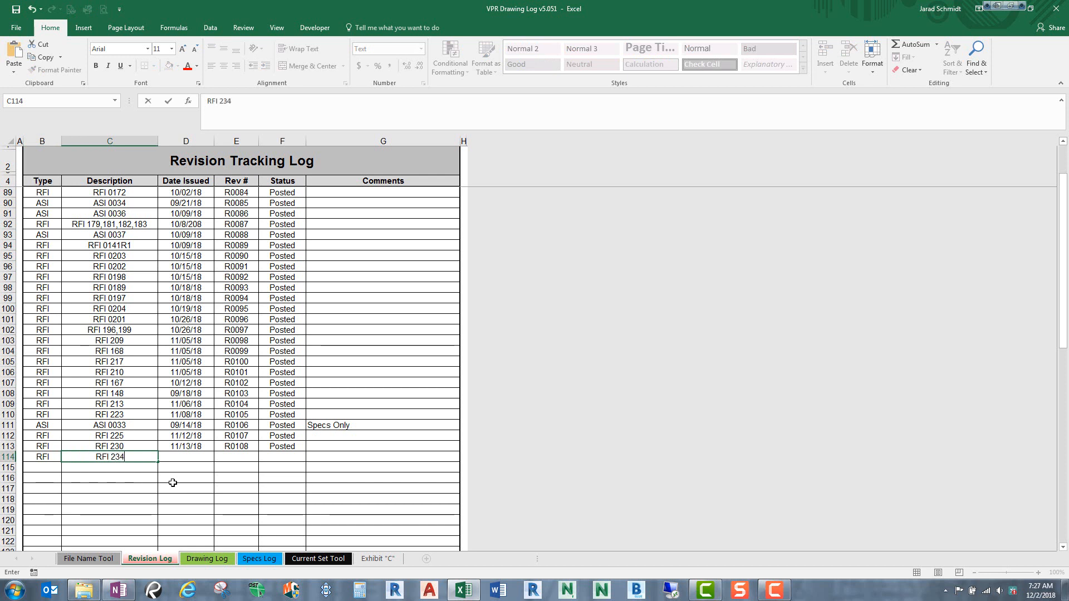
{"action": "key", "text": "Tab"}
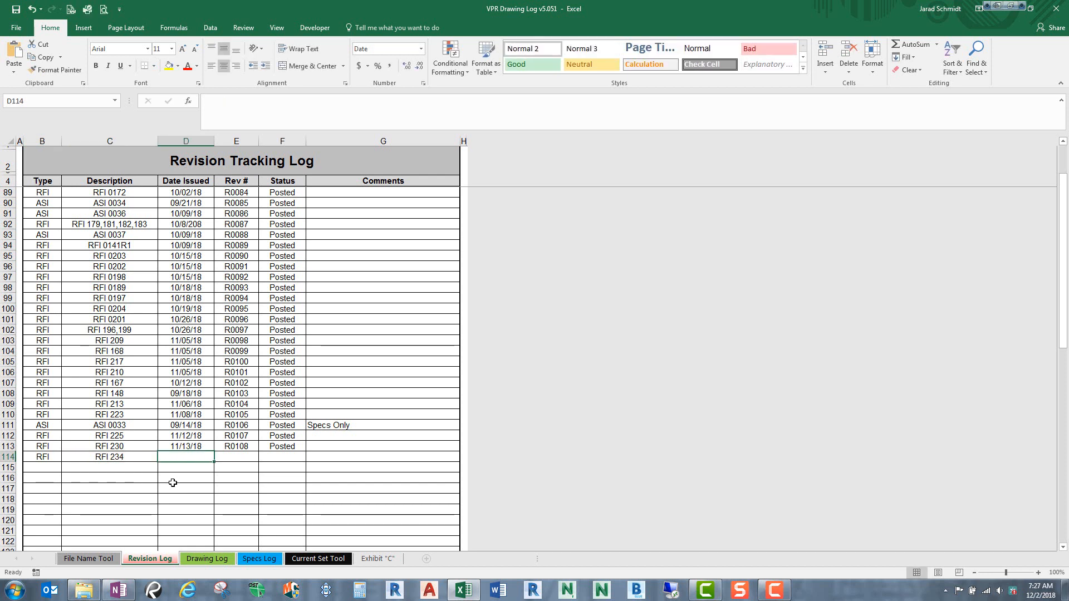
Complete the RFI 234 entry with issue date 11/26/18, revision number R0109 and the status Posted copied from the row above
{"action": "type", "text": "11/26/18"}
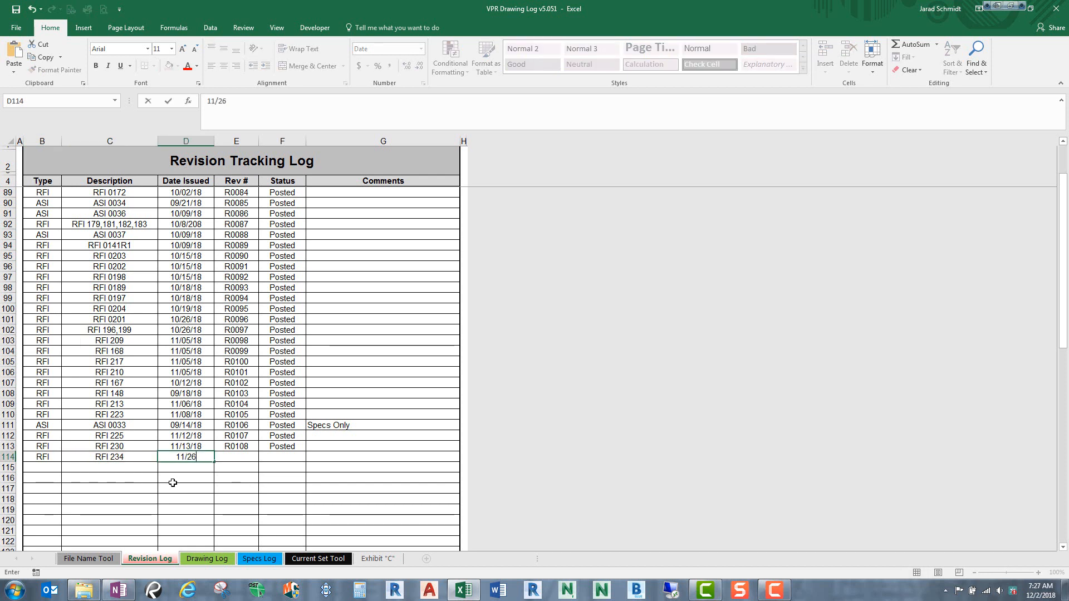
{"action": "key", "text": "Tab"}
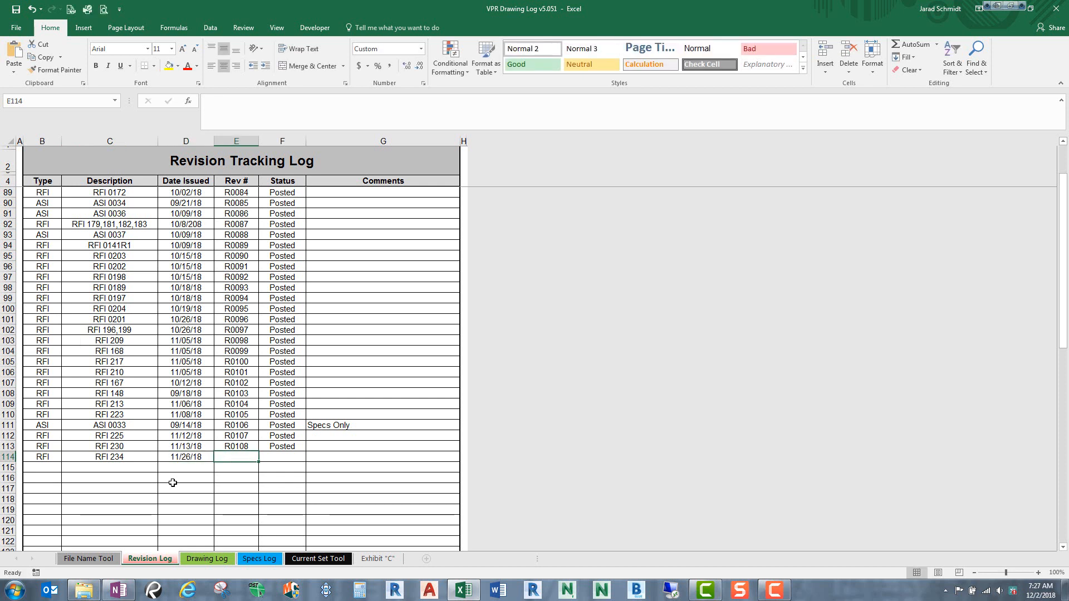
{"action": "type", "text": "R010"}
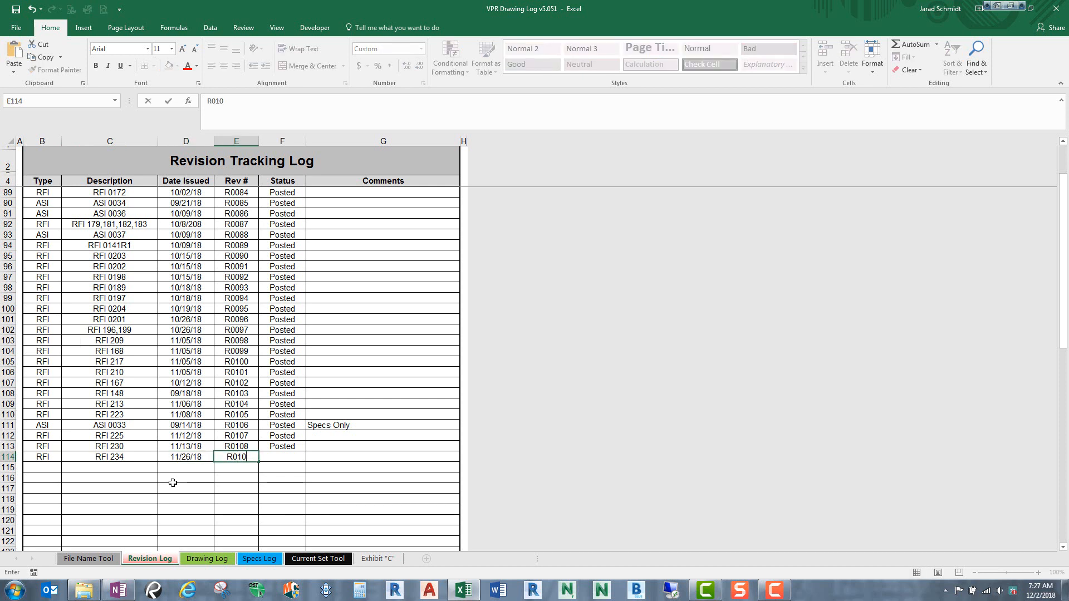
{"action": "type", "text": "9"}
{"action": "key", "text": "Tab"}
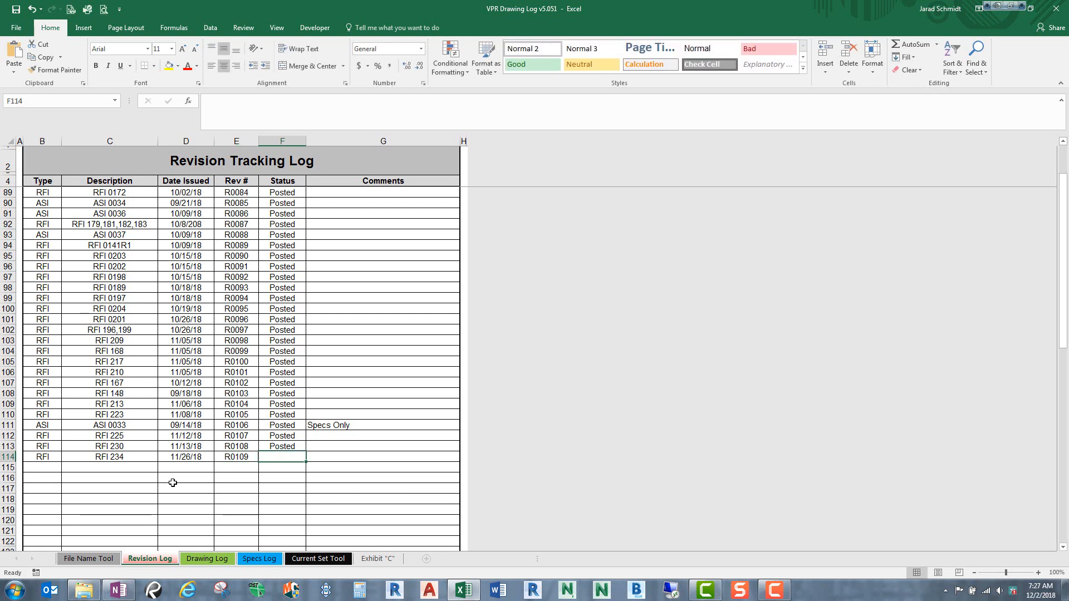
{"action": "key", "text": "ctrl+d"}
{"action": "key", "text": "Tab"}
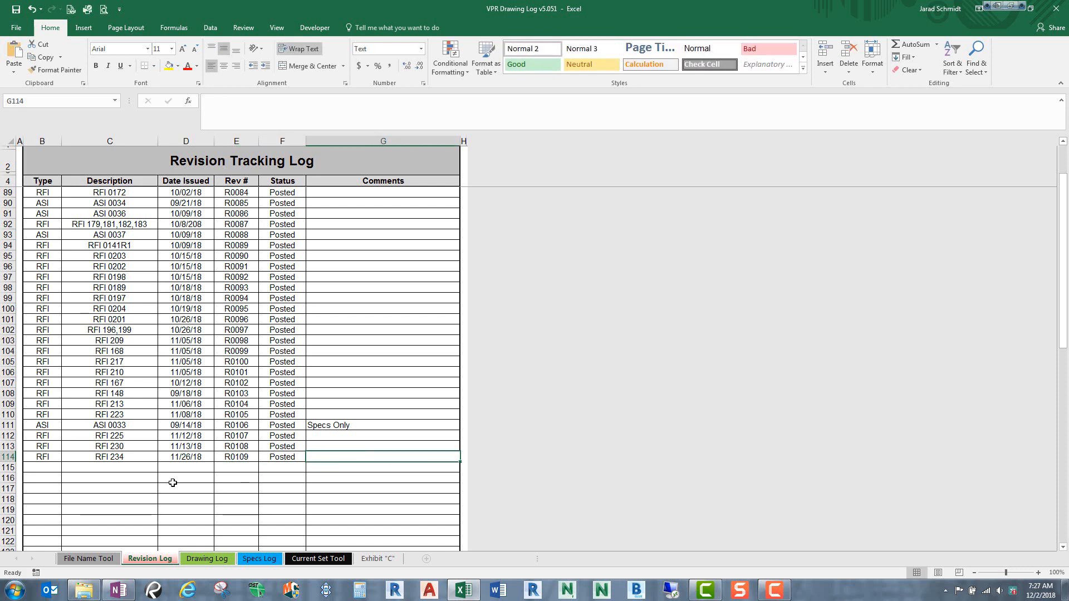
Clear the RFI 234 entry from row 114 of the Revision Log and check the revision column headers in the Drawing Log
{"action": "left_click", "coordinate": [207, 559]}
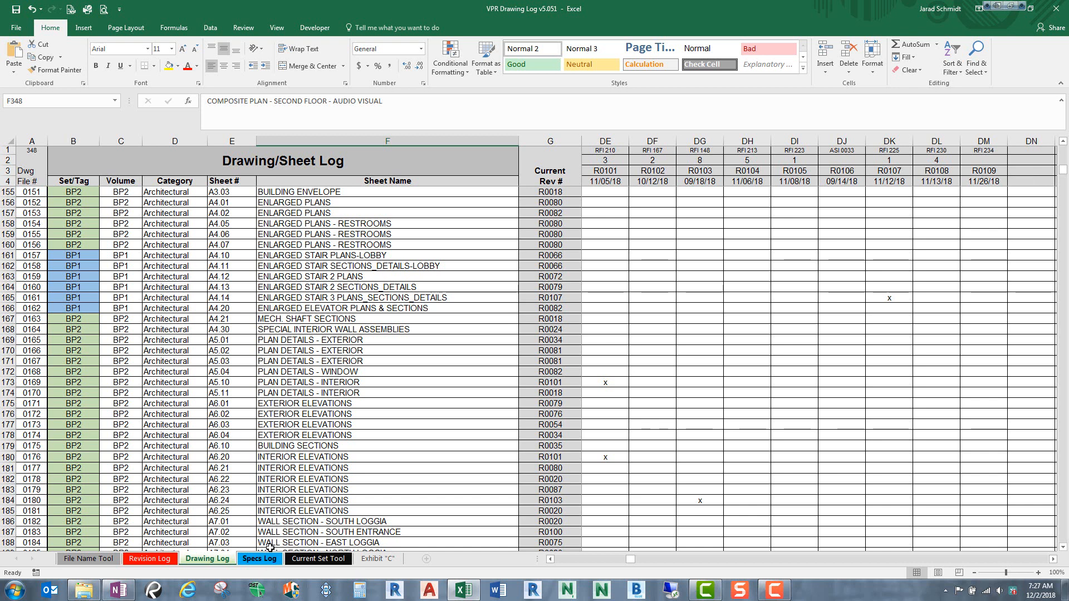
{"action": "left_click", "coordinate": [150, 559]}
{"action": "left_click_drag", "start_coordinate": [56, 460], "coordinate": [276, 460]}
{"action": "key", "text": "ctrl+c"}
{"action": "key", "text": "Delete"}
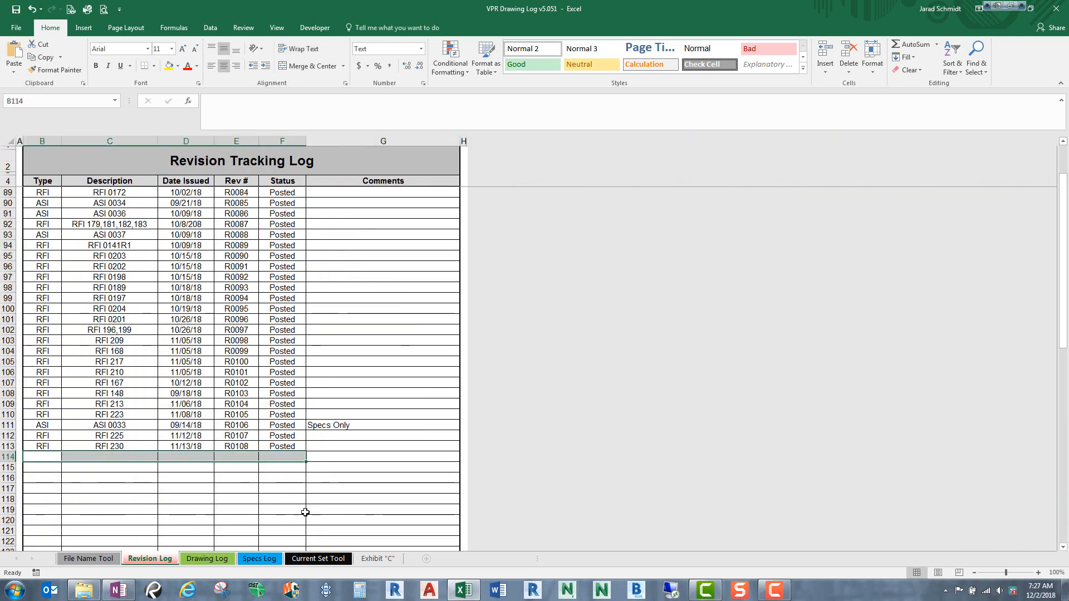
{"action": "left_click", "coordinate": [207, 559]}
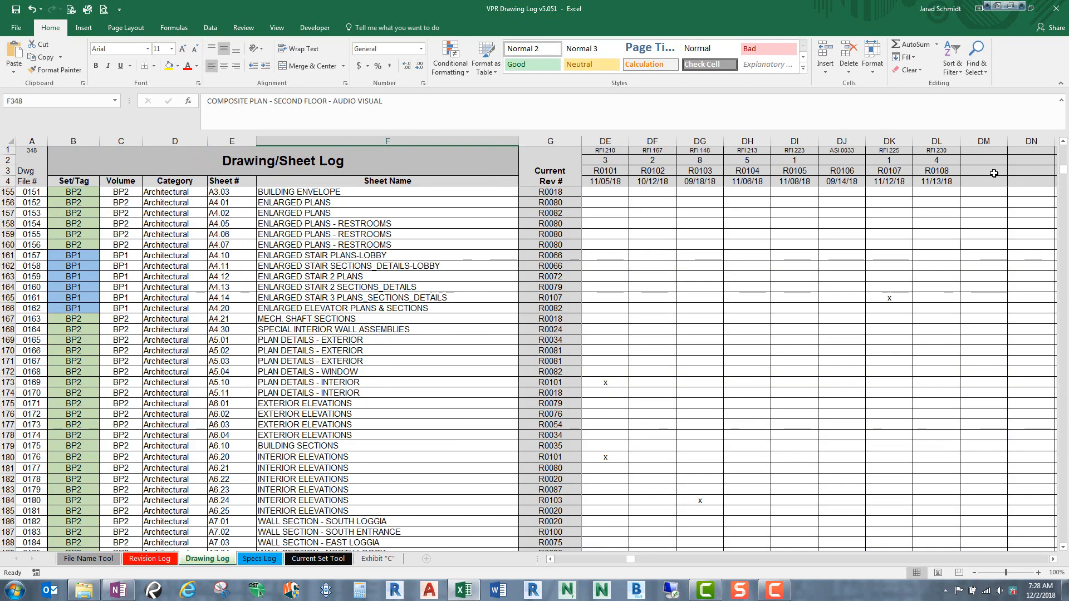
Restore the cleared RFI 234 entry in row 114 of the Revision Log
{"action": "left_click", "coordinate": [149, 559]}
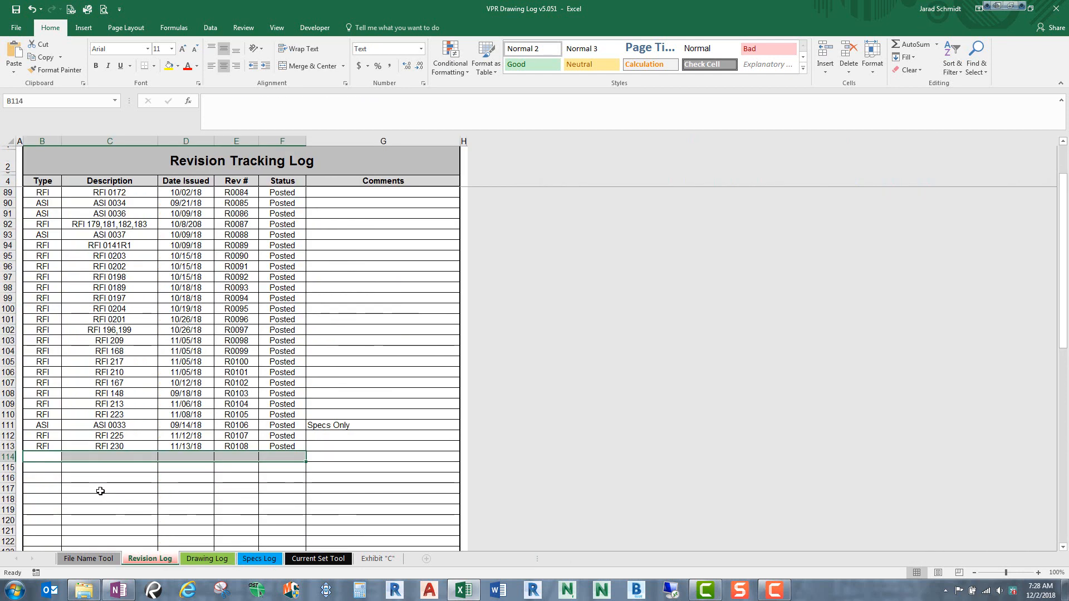
{"action": "key", "text": "ctrl+v"}
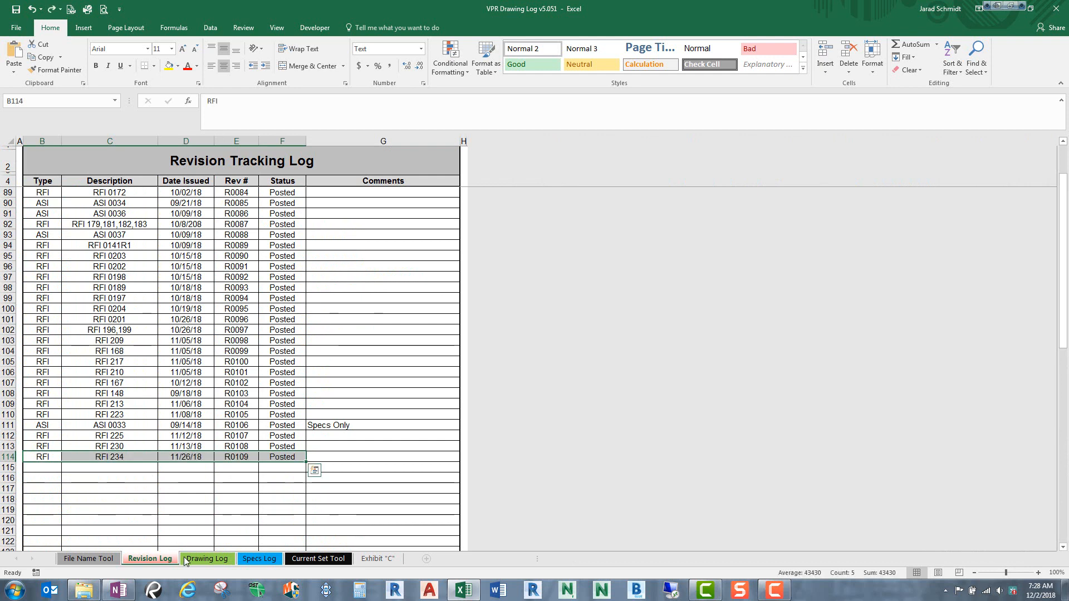
Review the RFI 234 column in the Drawing Log and check which sheet files are in the Rev-0109 - RFI 234 folder
{"action": "left_click", "coordinate": [207, 558]}
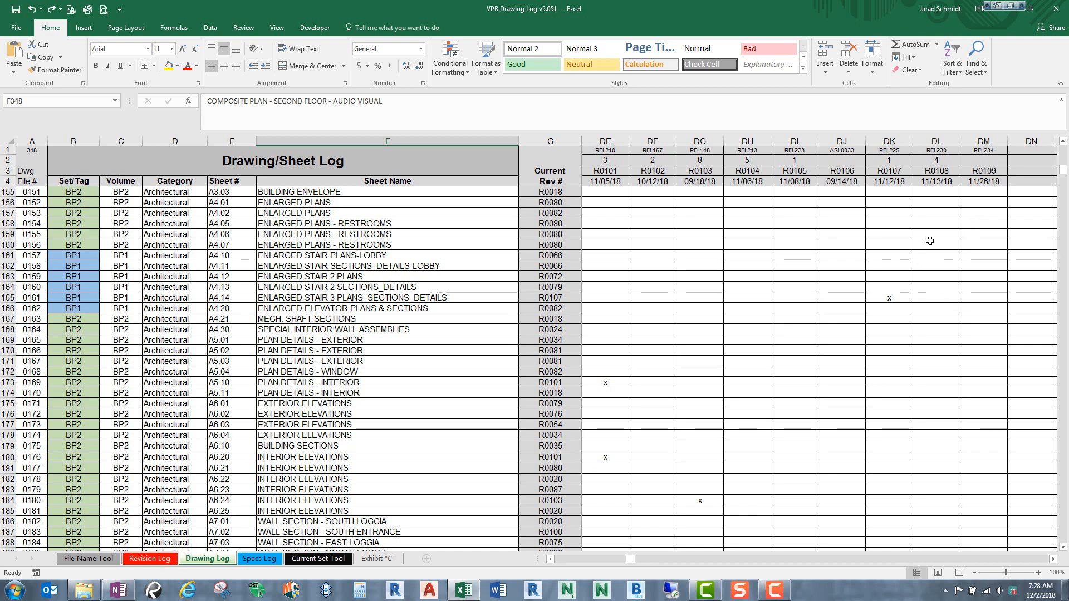
{"action": "left_click", "coordinate": [977, 285]}
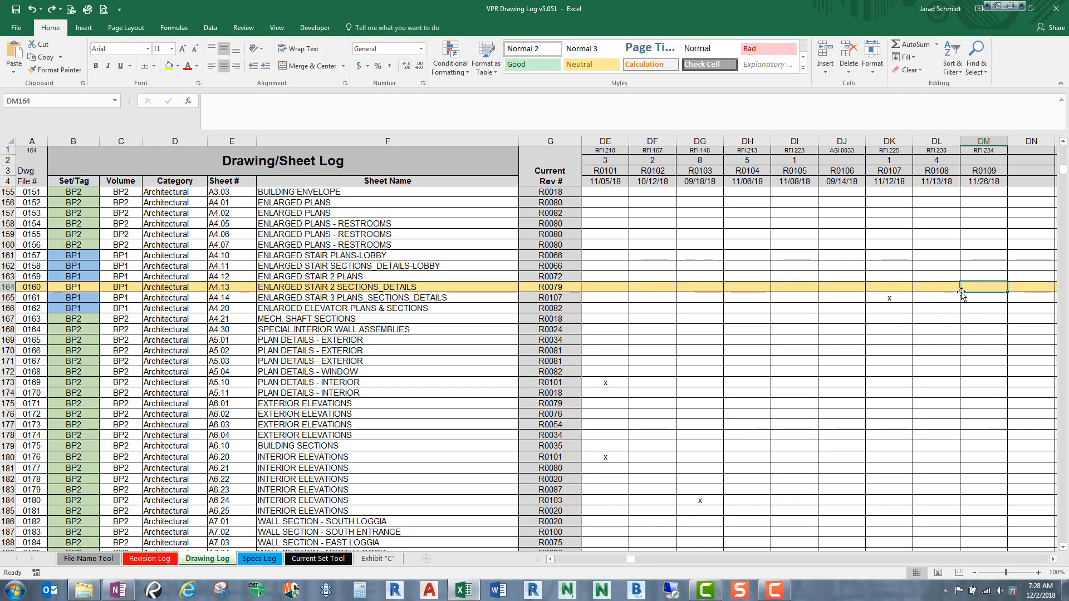
{"action": "left_click", "coordinate": [982, 302]}
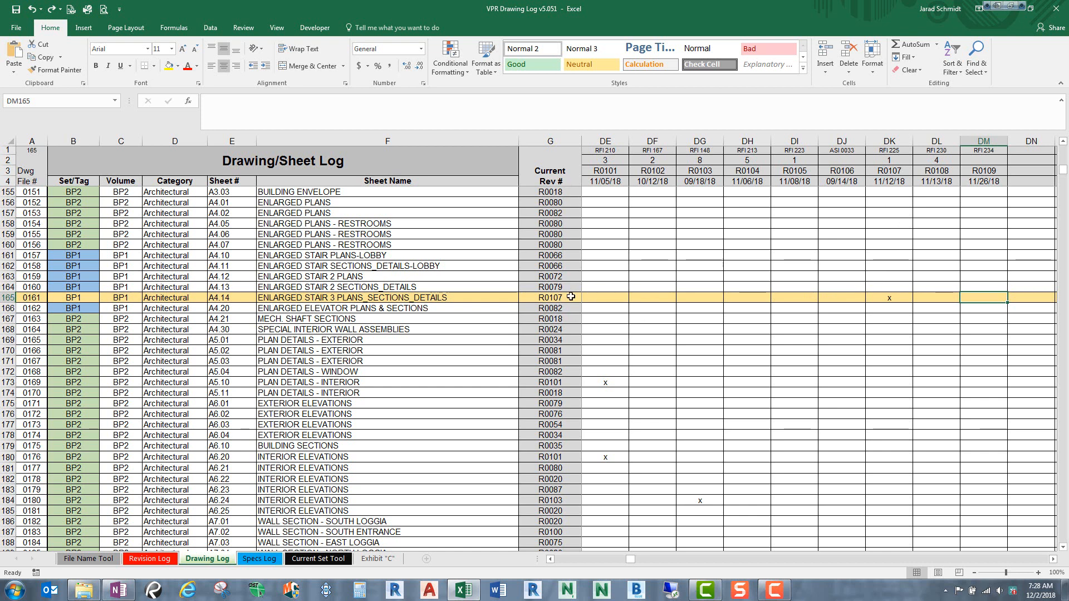
{"action": "scroll", "coordinate": [566, 320], "scroll_direction": "up", "scroll_amount": 8}
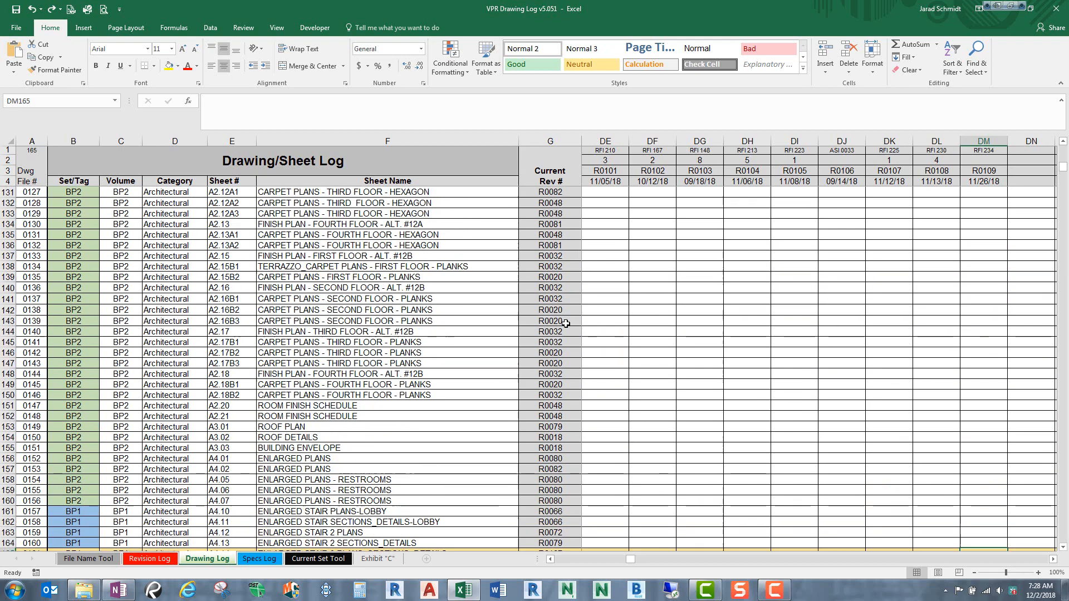
{"action": "scroll", "coordinate": [566, 323], "scroll_direction": "up", "scroll_amount": 2}
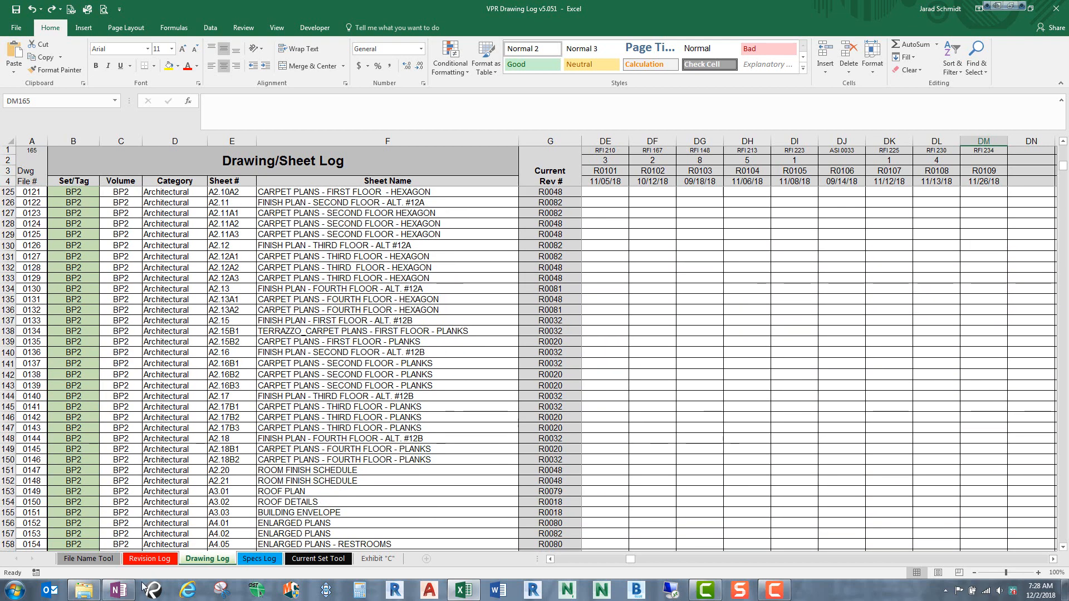
{"action": "left_click", "coordinate": [83, 590]}
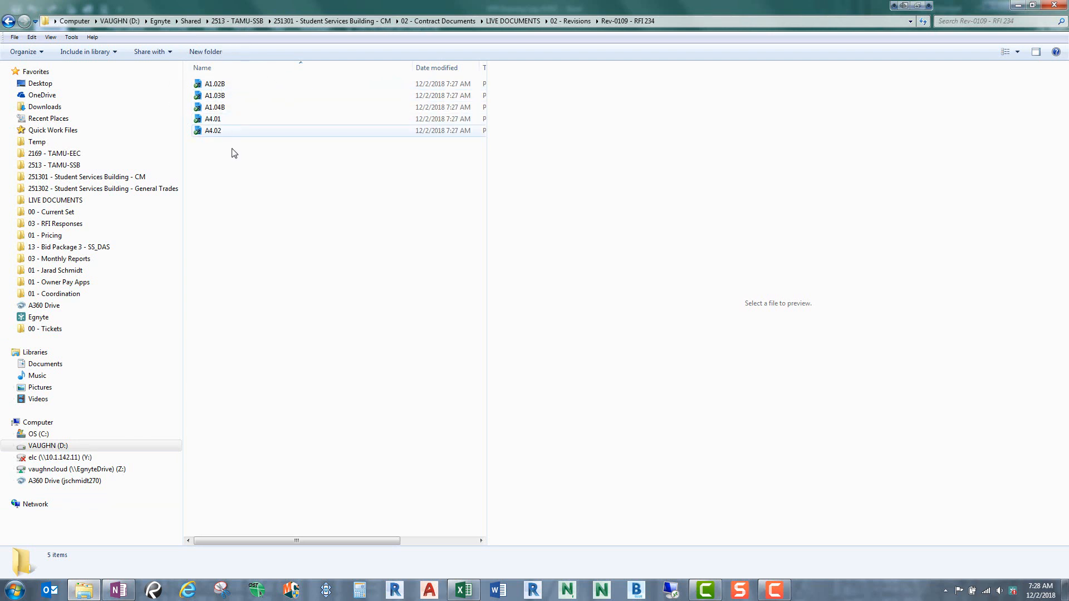
{"action": "left_click", "coordinate": [61, 562]}
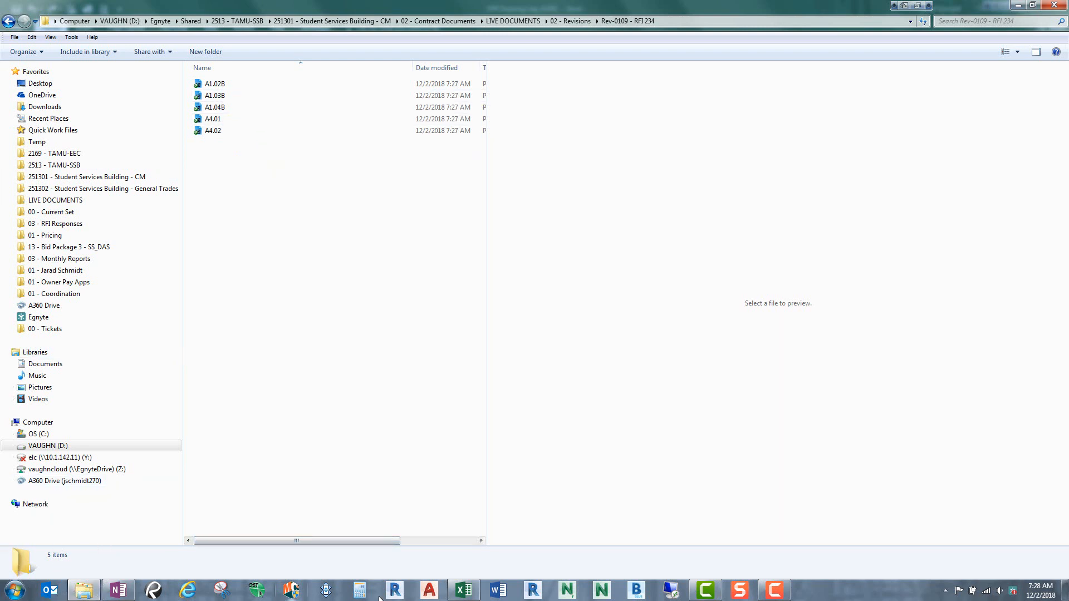
{"action": "left_click", "coordinate": [464, 591]}
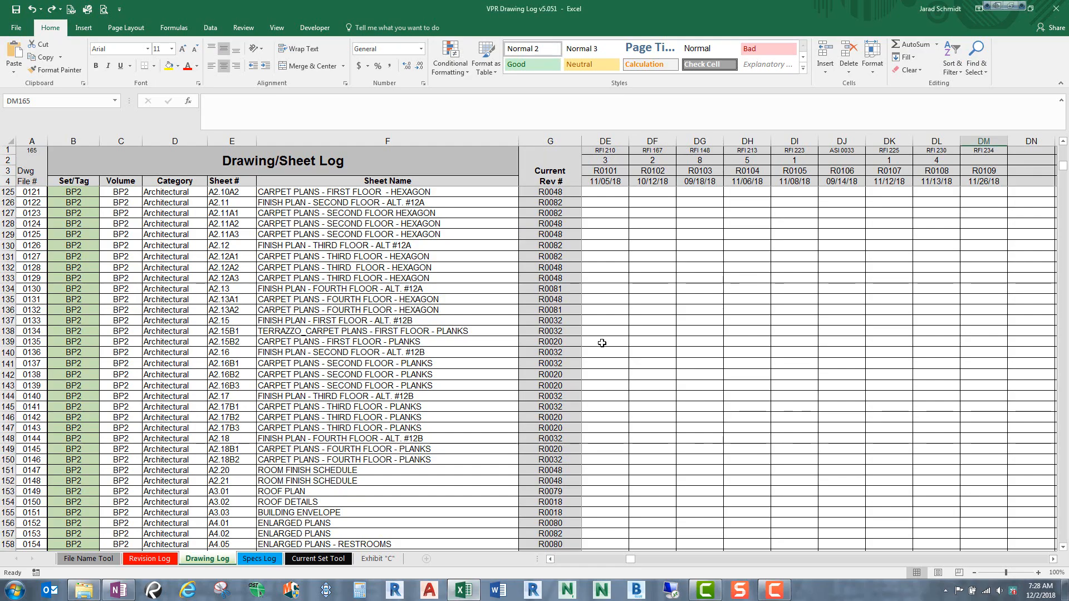
Mark sheet A1.02B, the second floor dimension plan, with an x in the R0109 column of the Drawing Log
{"action": "left_click", "coordinate": [649, 351]}
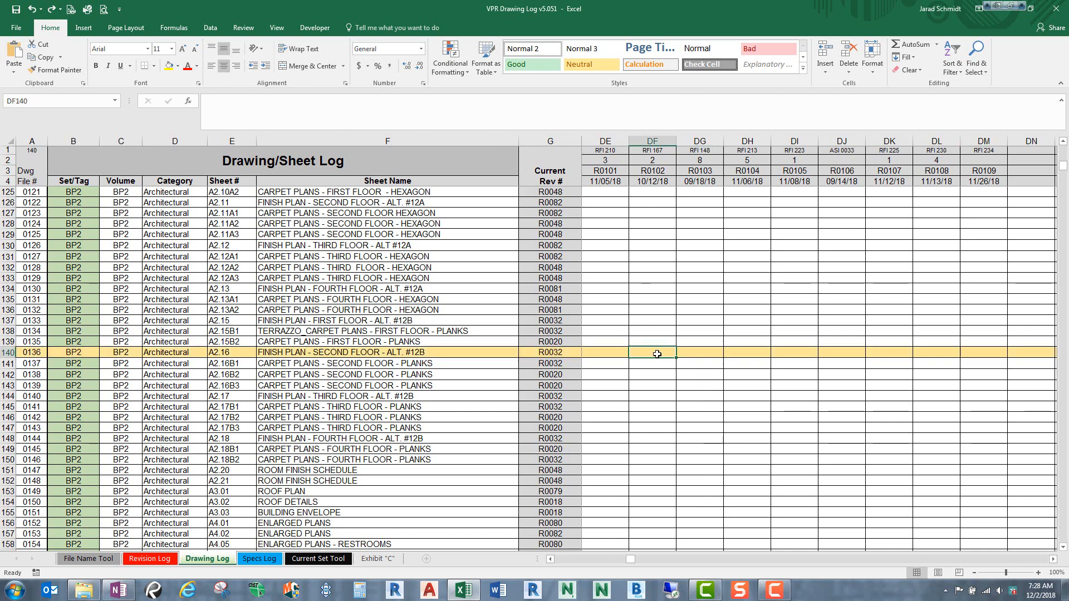
{"action": "scroll", "coordinate": [654, 353], "scroll_direction": "up", "scroll_amount": 1}
{"action": "scroll", "coordinate": [657, 355], "scroll_direction": "up", "scroll_amount": 5}
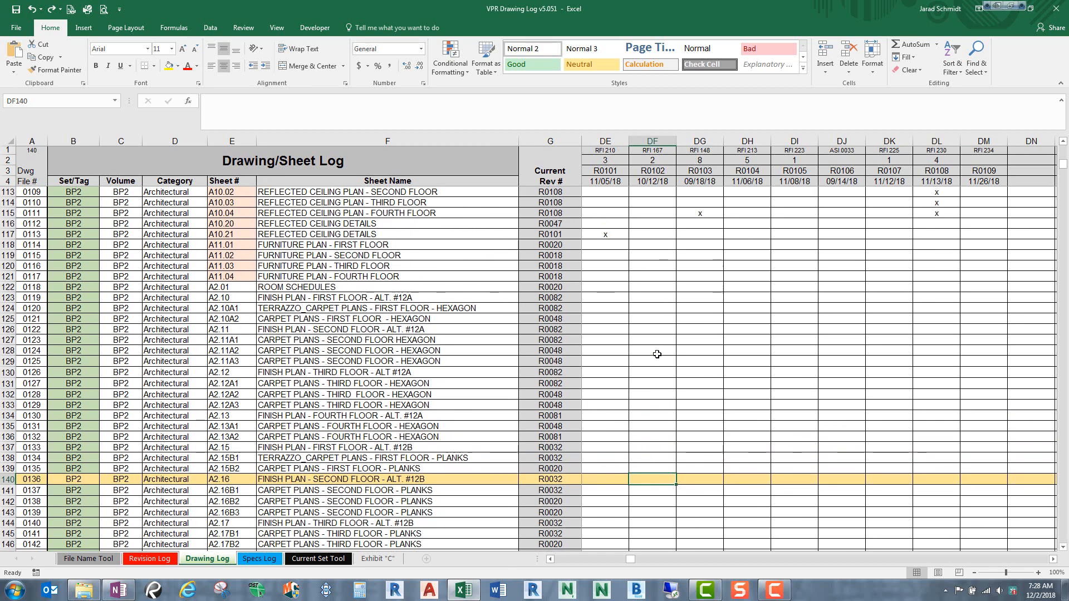
{"action": "scroll", "coordinate": [657, 354], "scroll_direction": "up", "scroll_amount": 7}
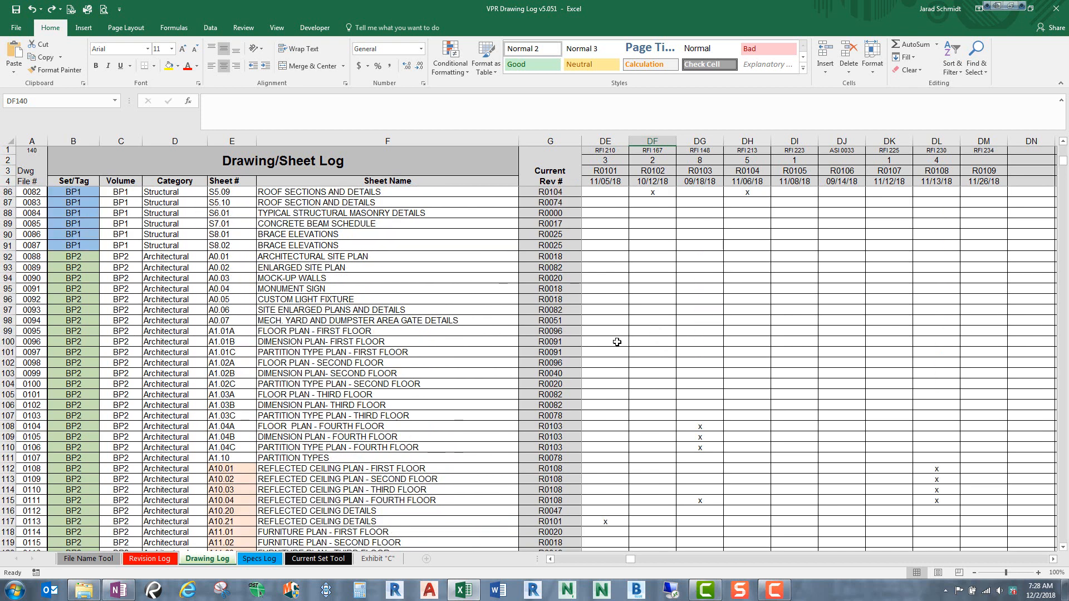
{"action": "left_click", "coordinate": [977, 340]}
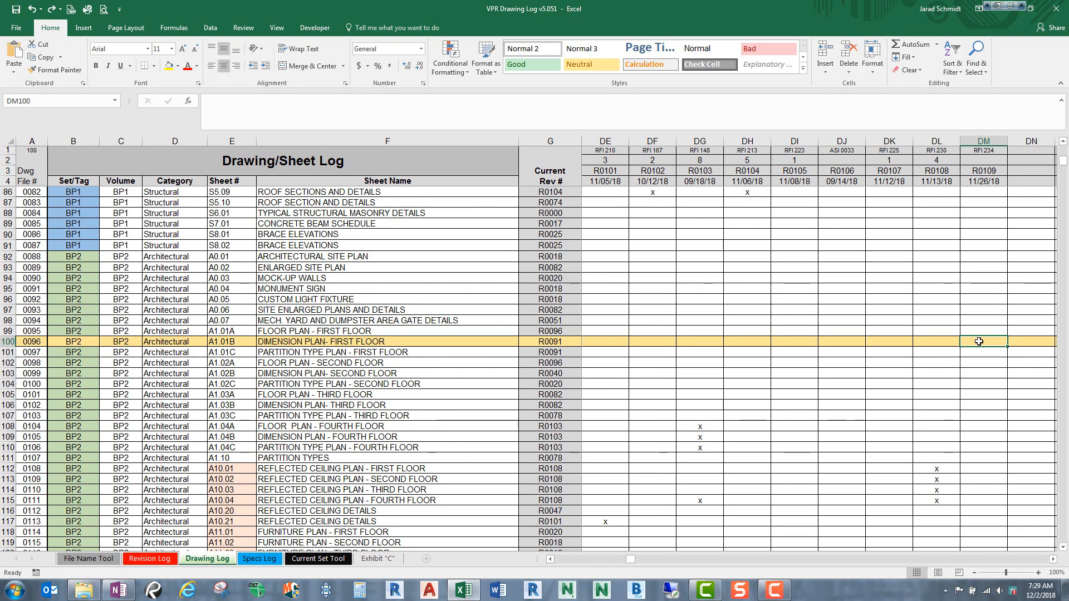
{"action": "key", "text": "Right"}
{"action": "key", "text": "Right"}
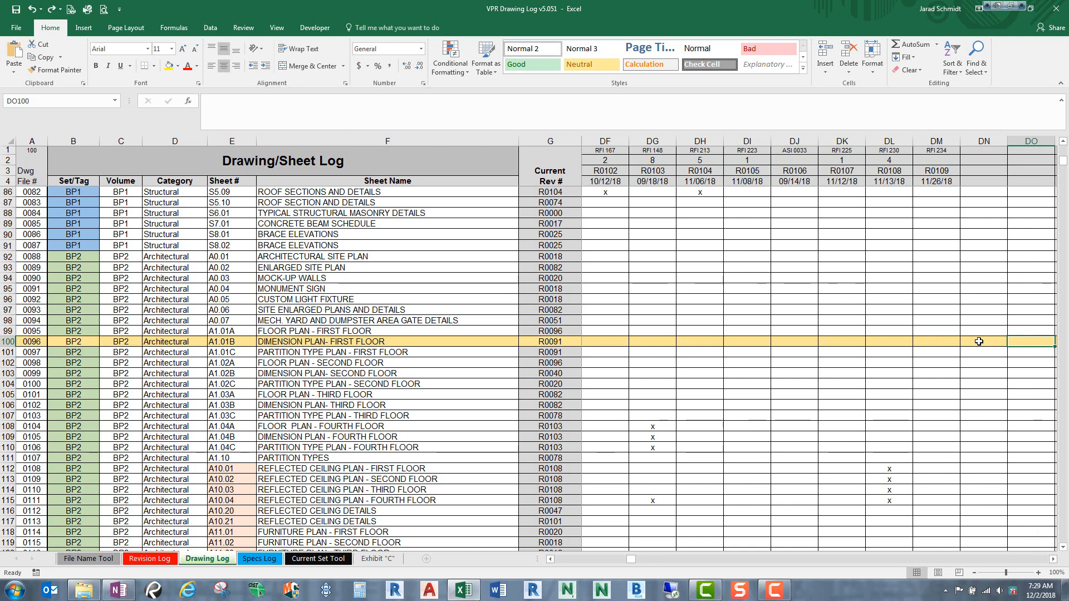
{"action": "key", "text": "Left"}
{"action": "key", "text": "Left"}
{"action": "key", "text": "Down"}
{"action": "key", "text": "Down"}
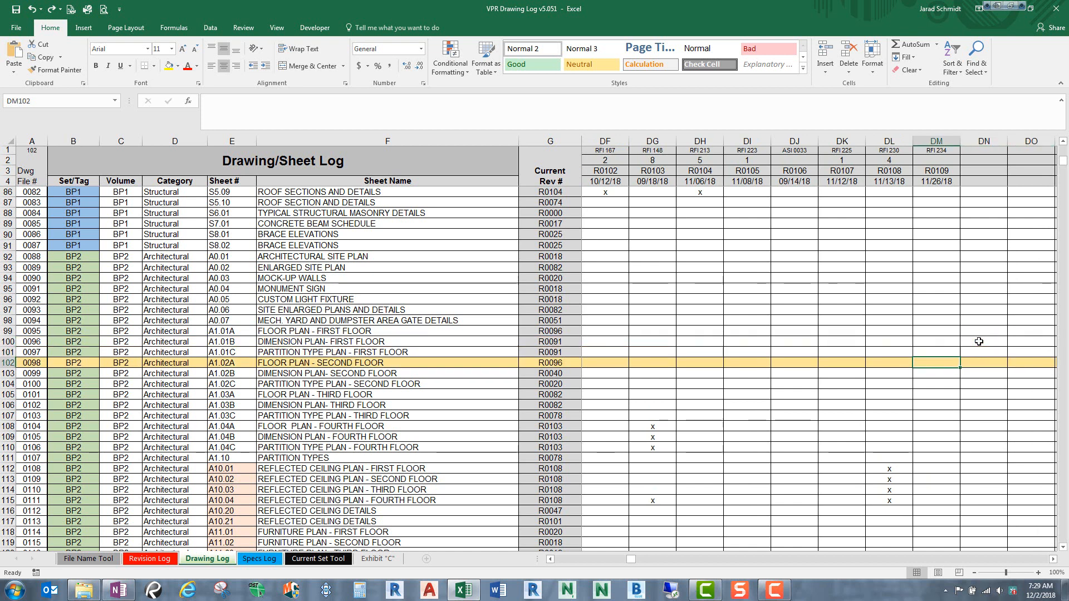
{"action": "key", "text": "Down"}
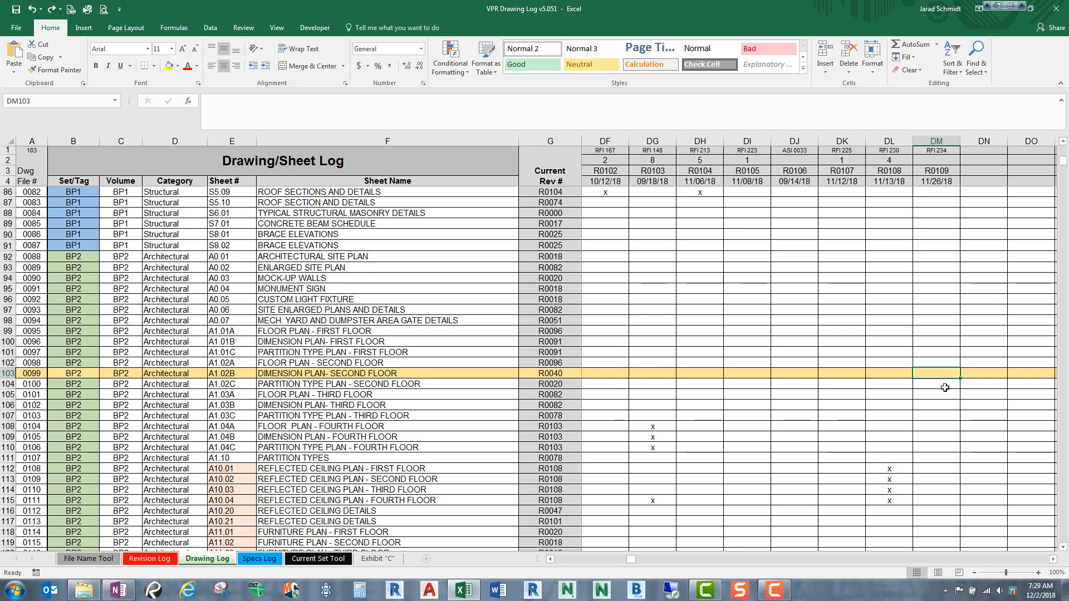
{"action": "type", "text": "x"}
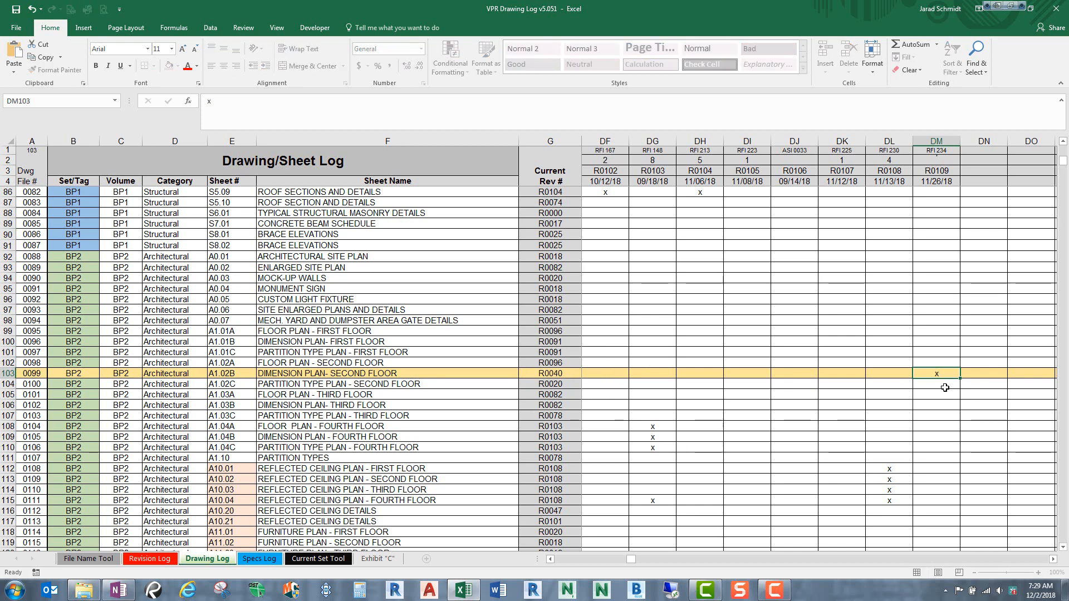
{"action": "key", "text": "Return"}
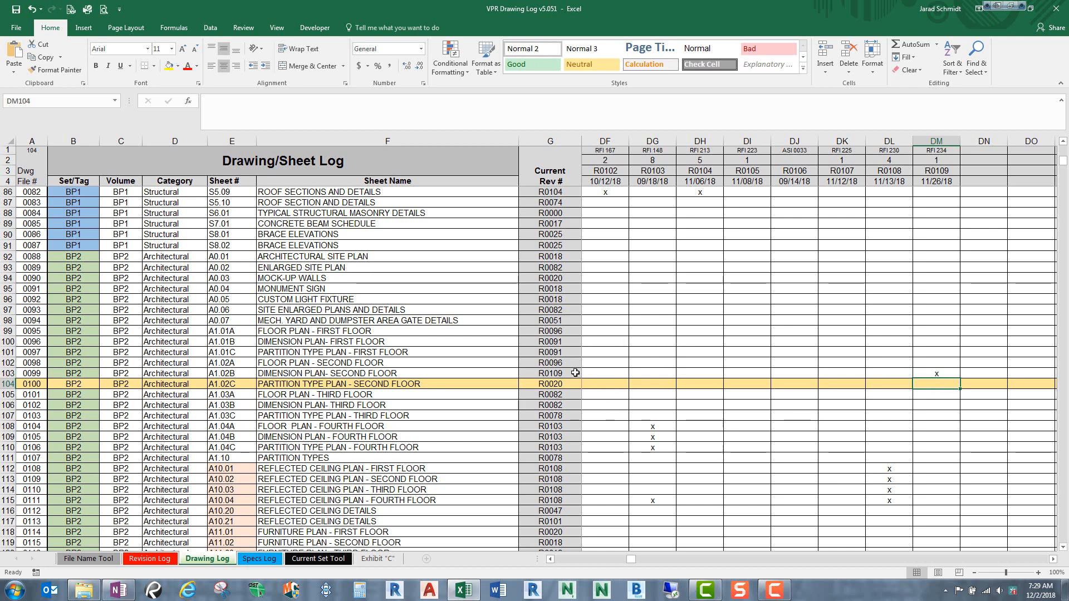
Mark the third and fourth floor dimension plans, A1.03B and A1.04B, with an x in the R0109 column
{"action": "key", "text": "ctrl"}
{"action": "left_click", "coordinate": [946, 373]}
{"action": "key", "text": "Down"}
{"action": "key", "text": "Down"}
{"action": "key", "text": "Down"}
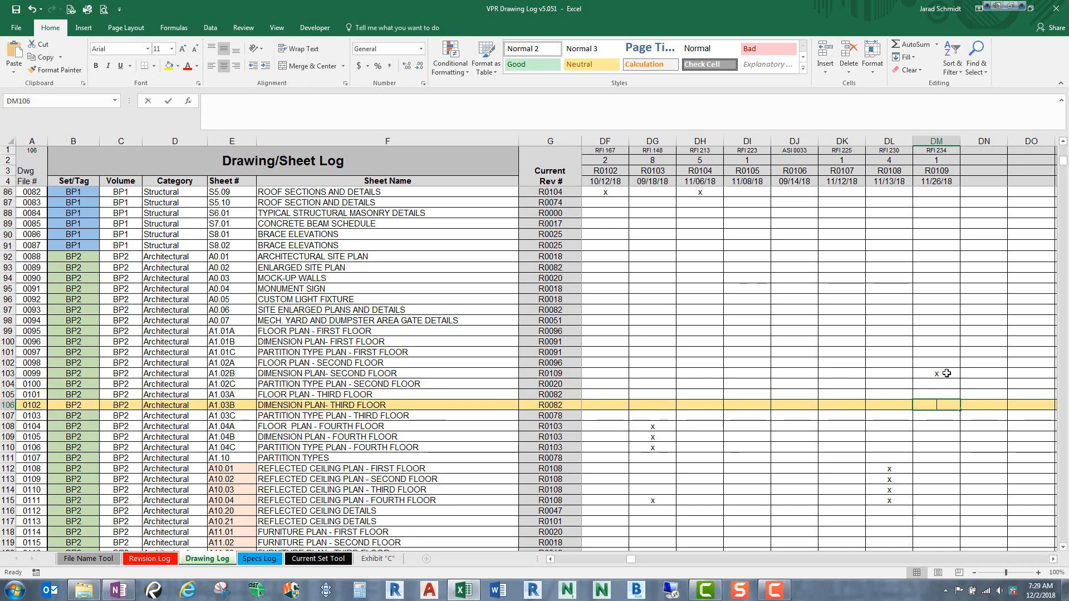
{"action": "type", "text": "x"}
{"action": "key", "text": "Return"}
{"action": "key", "text": "Down"}
{"action": "key", "text": "Down"}
{"action": "type", "text": "x"}
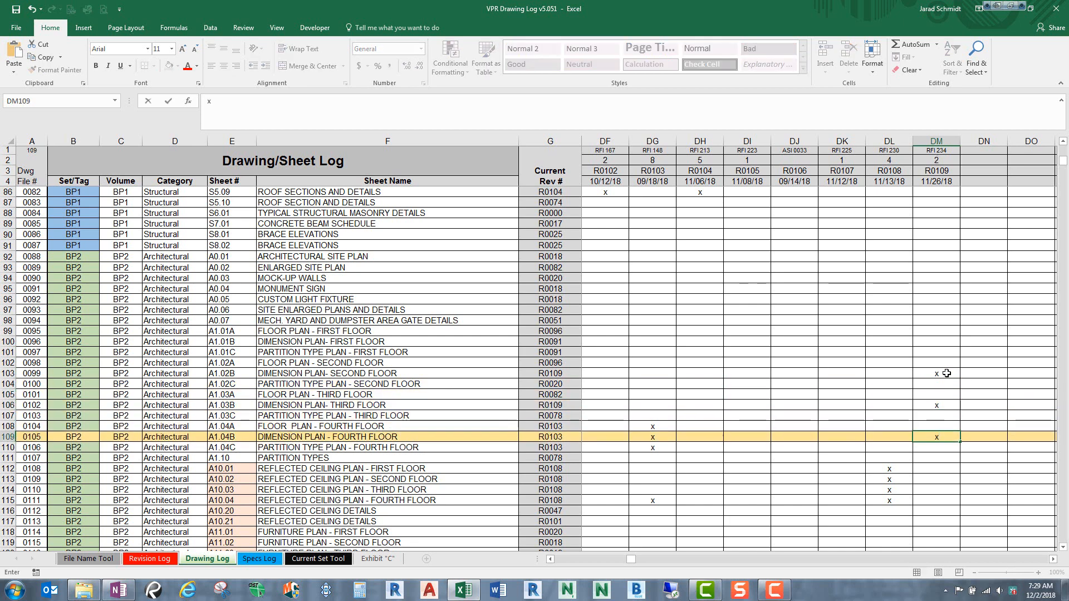
{"action": "key", "text": "Return"}
Mark the enlarged plans A4.01 and A4.02 with an x in the R0109 column
{"action": "scroll", "coordinate": [939, 371], "scroll_direction": "down", "scroll_amount": 14}
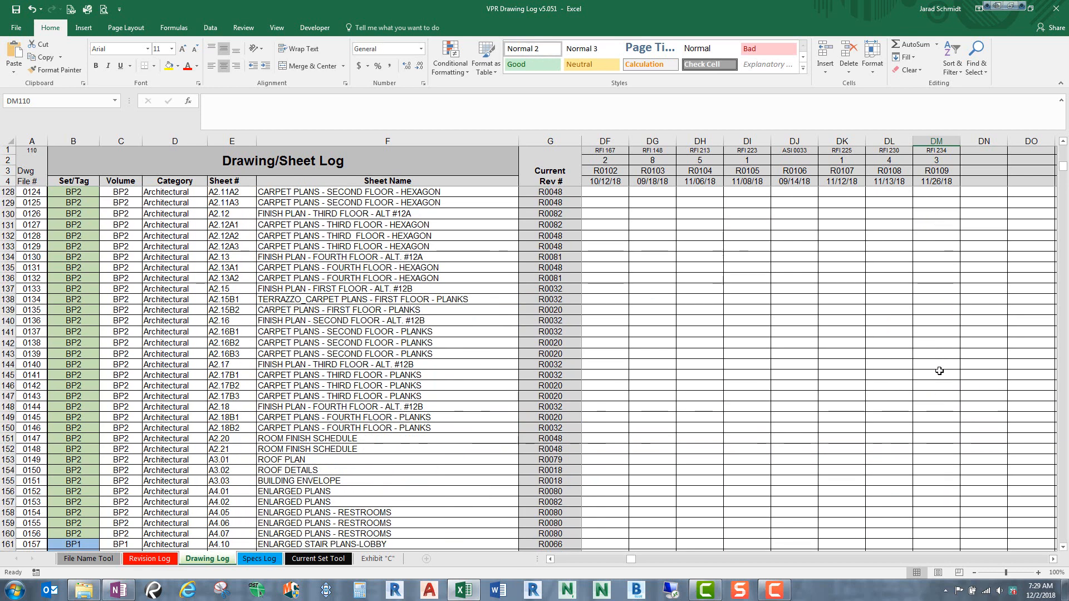
{"action": "scroll", "coordinate": [939, 371], "scroll_direction": "down", "scroll_amount": 4}
{"action": "left_click", "coordinate": [942, 345]}
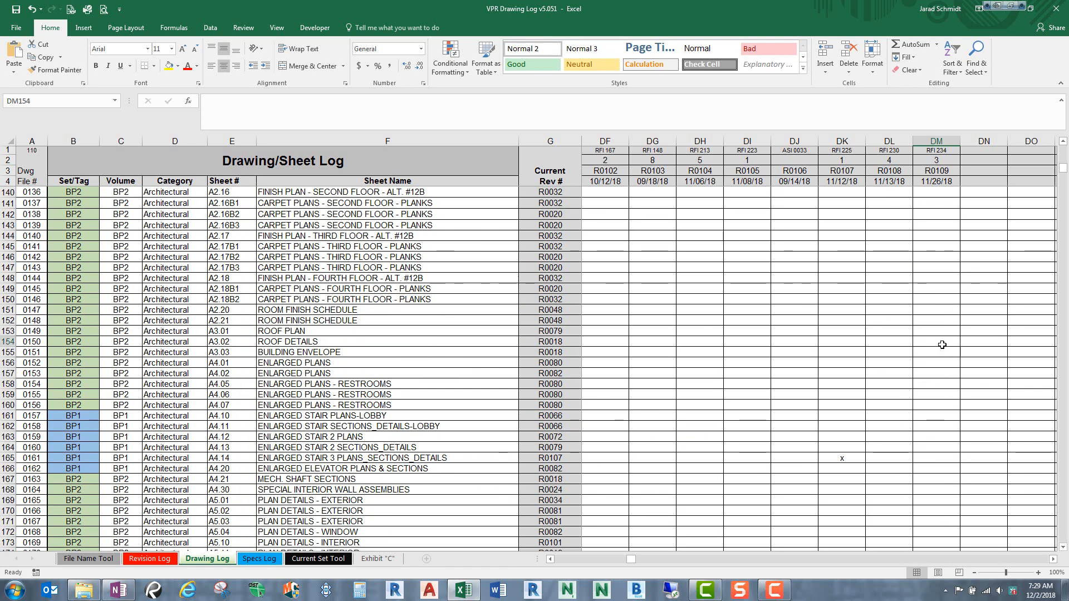
{"action": "key", "text": "Down"}
{"action": "key", "text": "Down"}
{"action": "key", "text": "Down"}
{"action": "key", "text": "Down"}
{"action": "key", "text": "Down"}
{"action": "key", "text": "Down"}
{"action": "key", "text": "Down"}
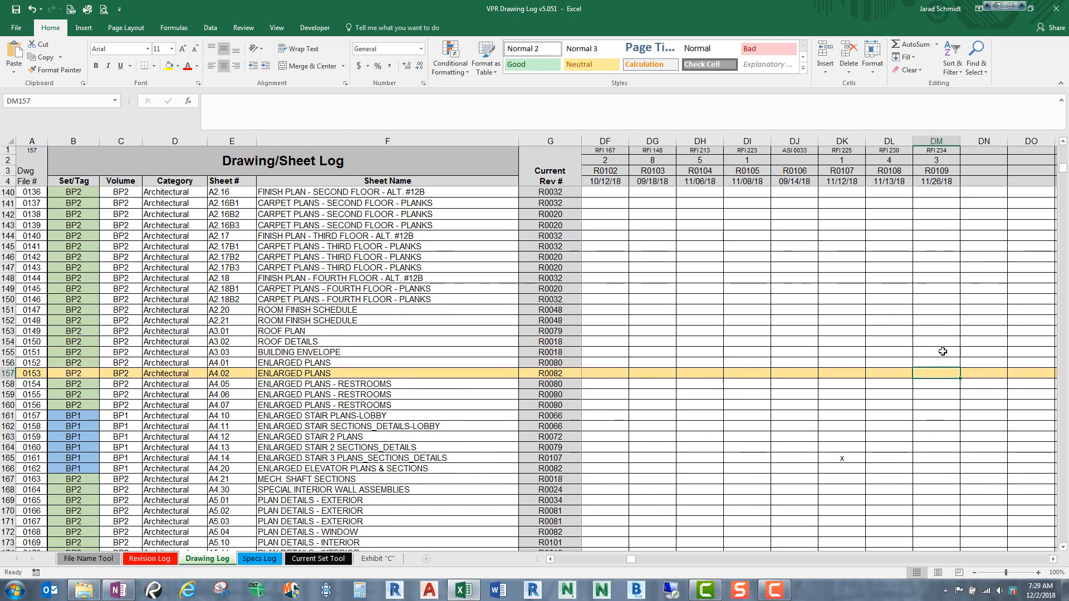
{"action": "key", "text": "Up"}
{"action": "key", "text": "Up"}
{"action": "key", "text": "Up"}
{"action": "key", "text": "Up"}
{"action": "key", "text": "Up"}
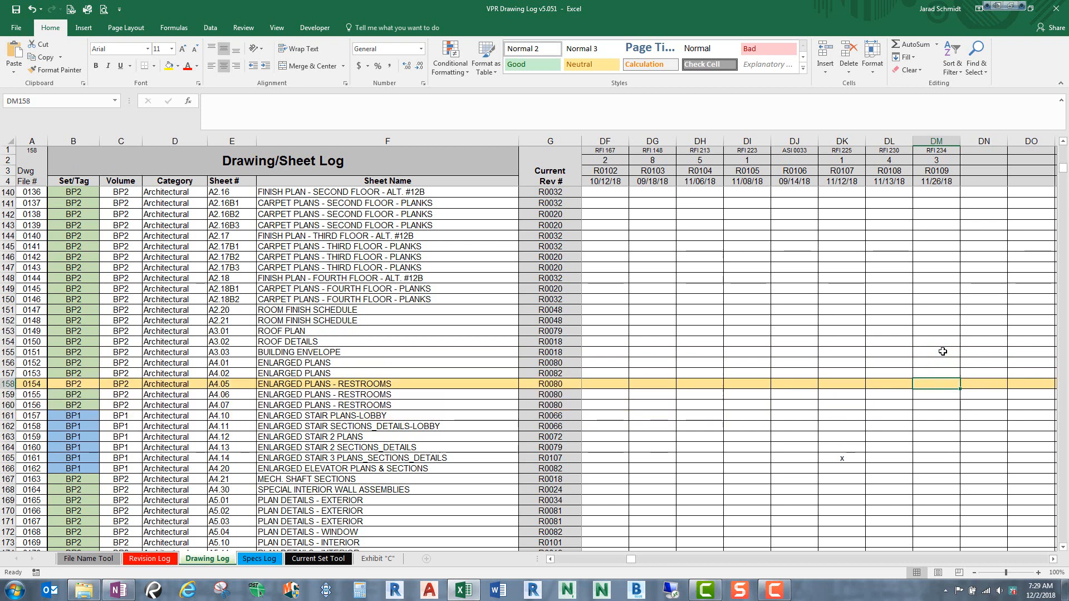
{"action": "type", "text": "x"}
{"action": "key", "text": "Return"}
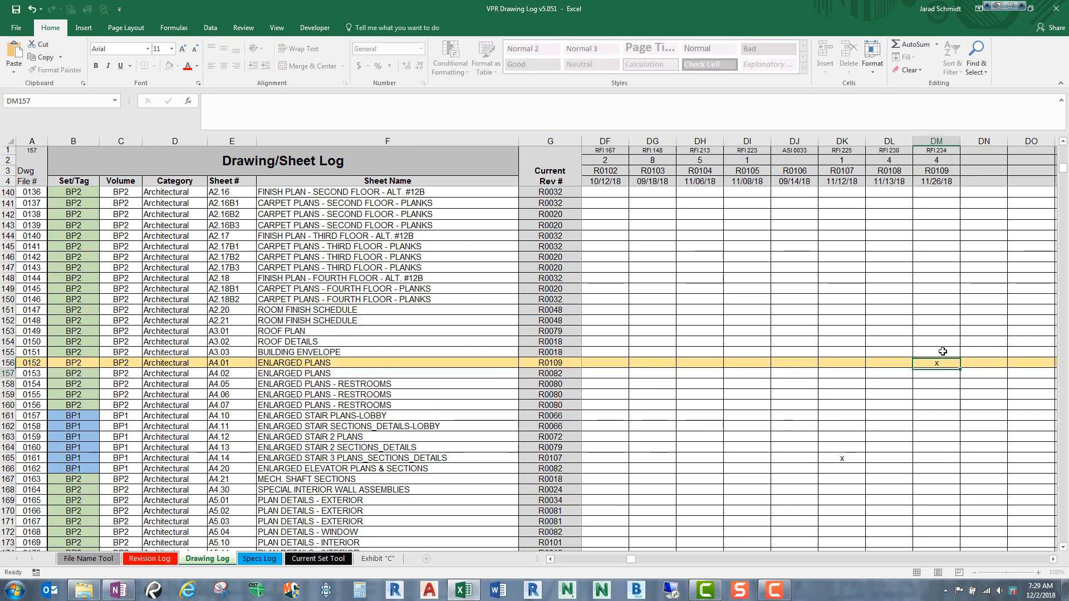
{"action": "type", "text": "x"}
{"action": "key", "text": "Return"}
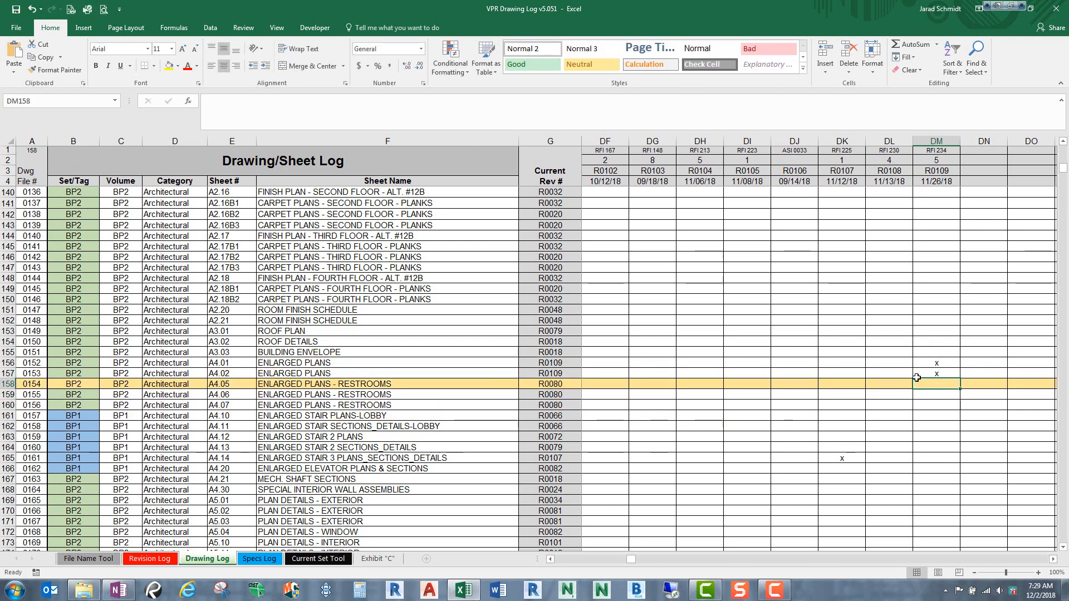
Compare the files in the Rev-0109 - RFI 234 folder with the R0109 sheet count in Excel's Drawing Log
{"action": "left_click", "coordinate": [83, 590]}
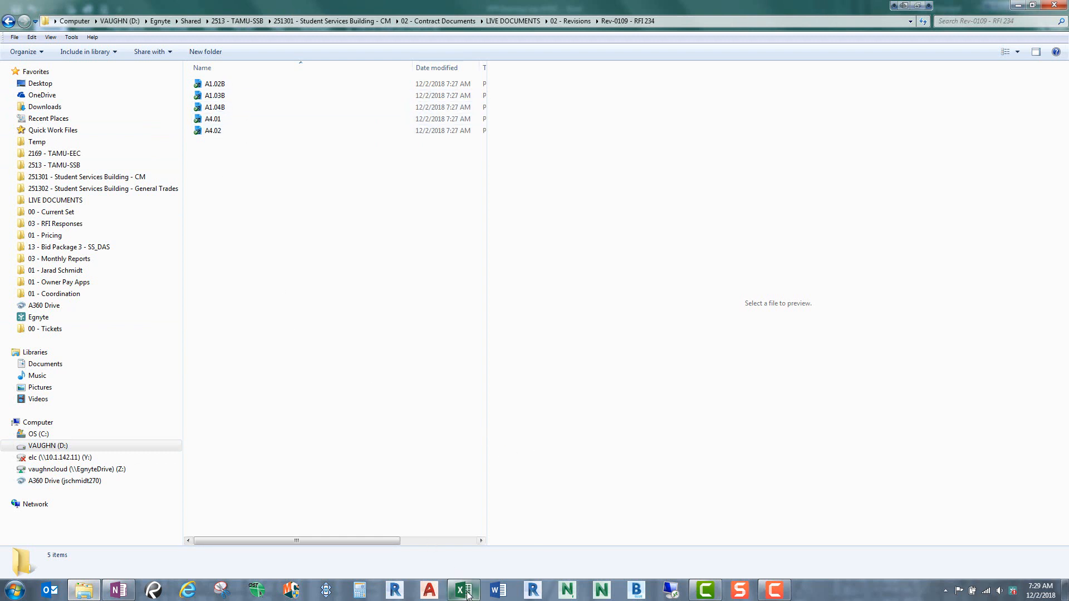
{"action": "mouse_move", "coordinate": [467, 595]}
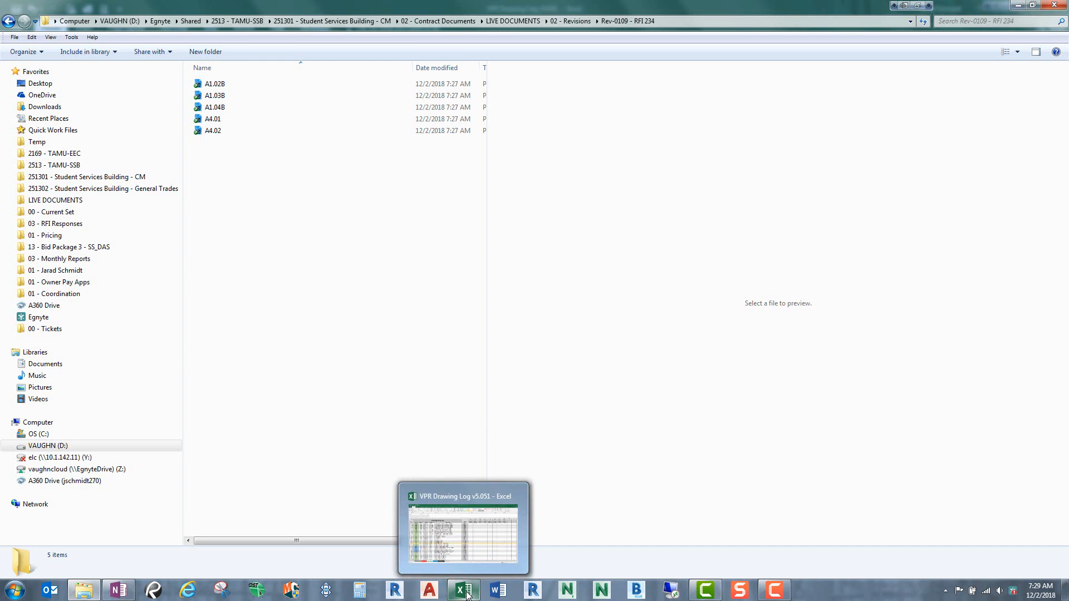
{"action": "left_click", "coordinate": [468, 592]}
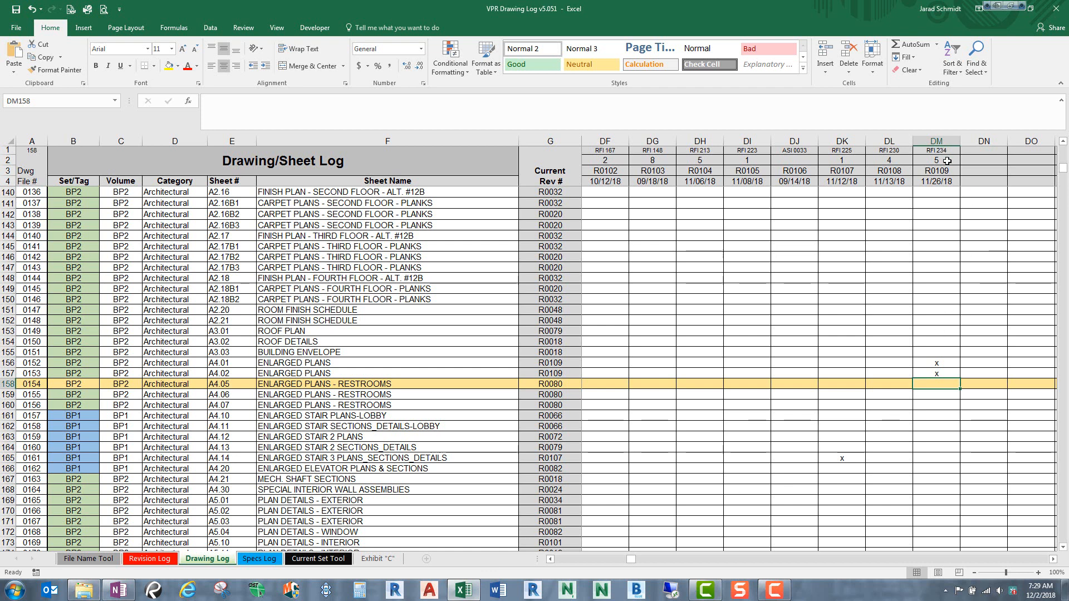
Import the files from the Rev-0109 - RFI 234 folder under LIVE DOCUMENTS, 02 - Revisions into the drawing log's File Rename Tool
{"action": "key", "text": "ctrl"}
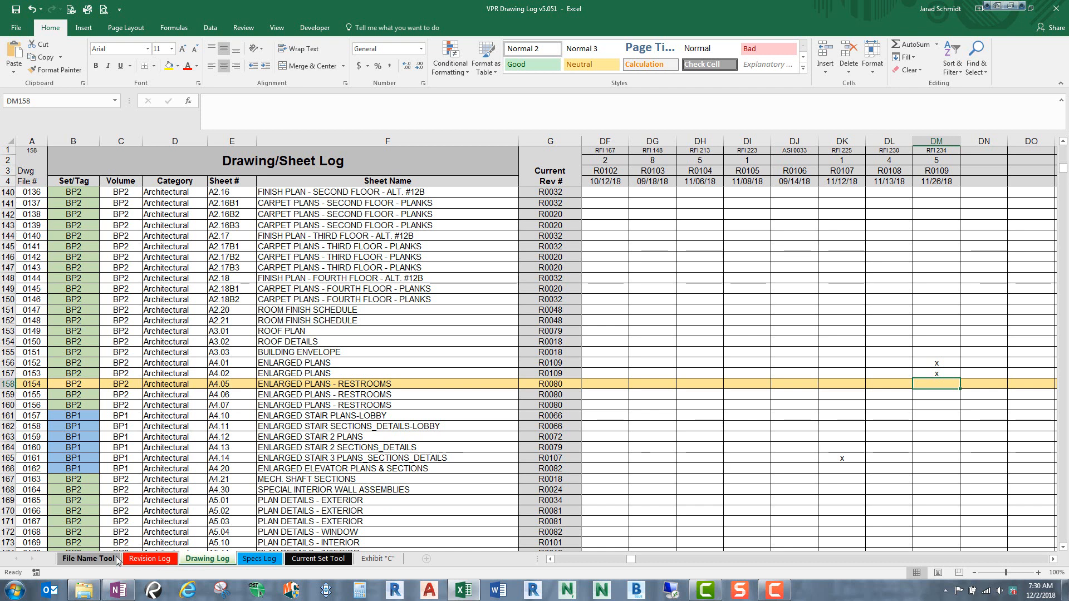
{"action": "left_click", "coordinate": [81, 559]}
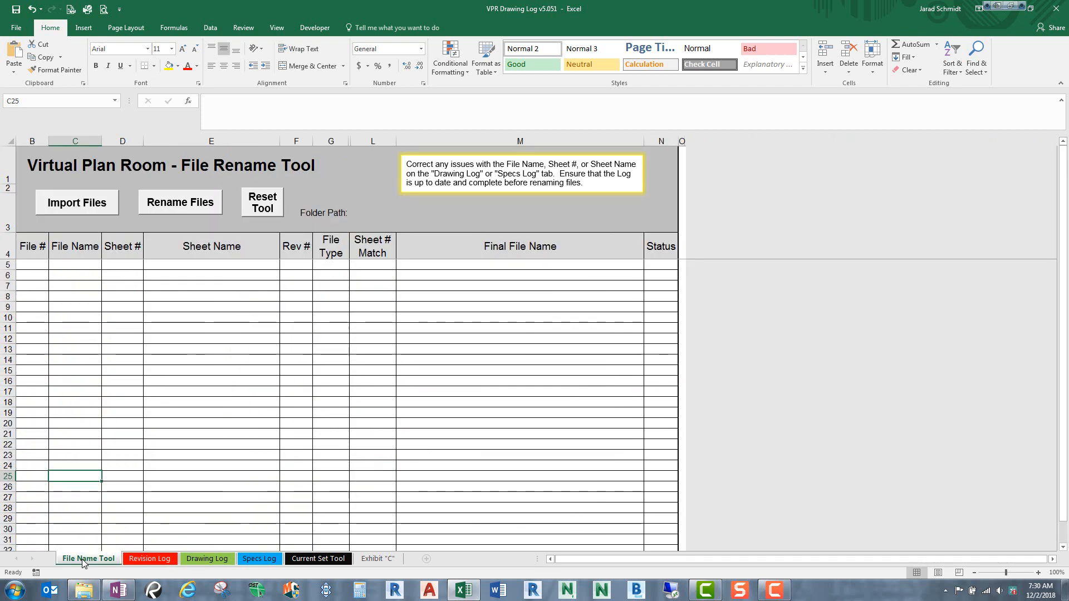
{"action": "left_click", "coordinate": [68, 209]}
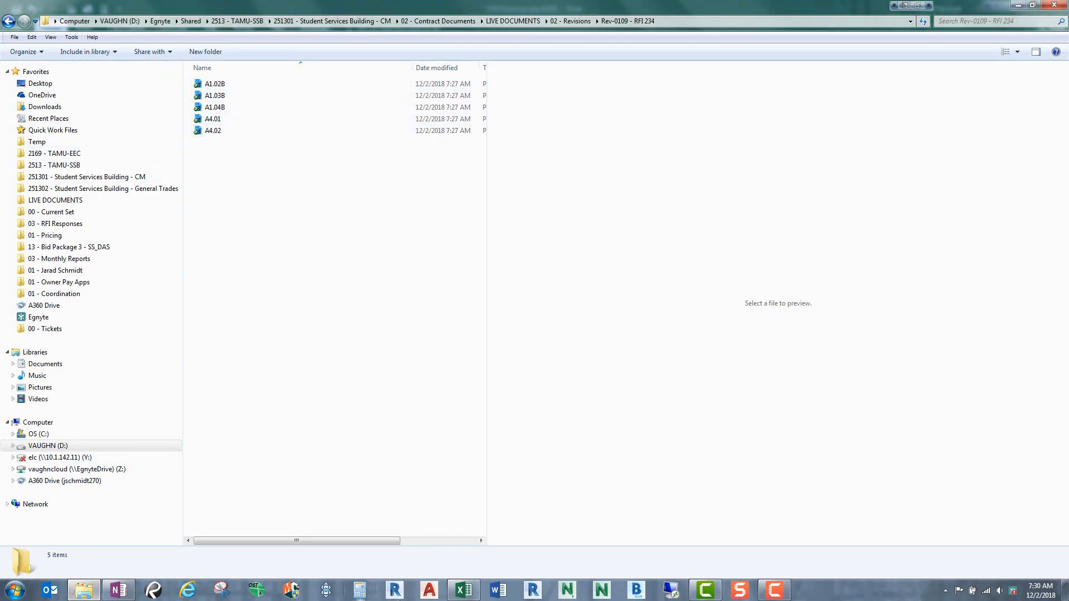
{"action": "left_click", "coordinate": [454, 593]}
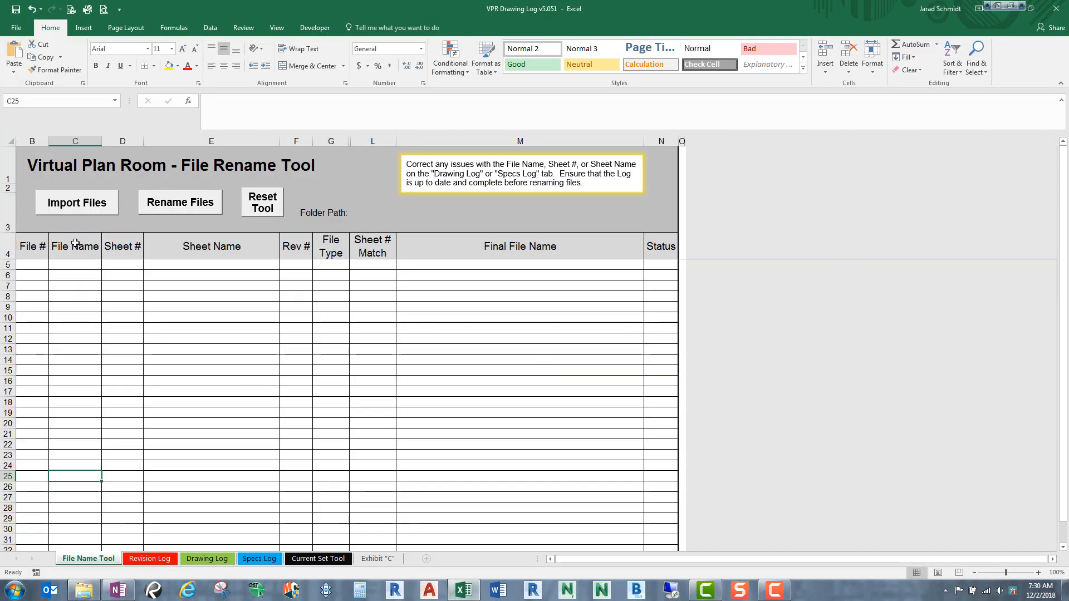
{"action": "left_click", "coordinate": [78, 206]}
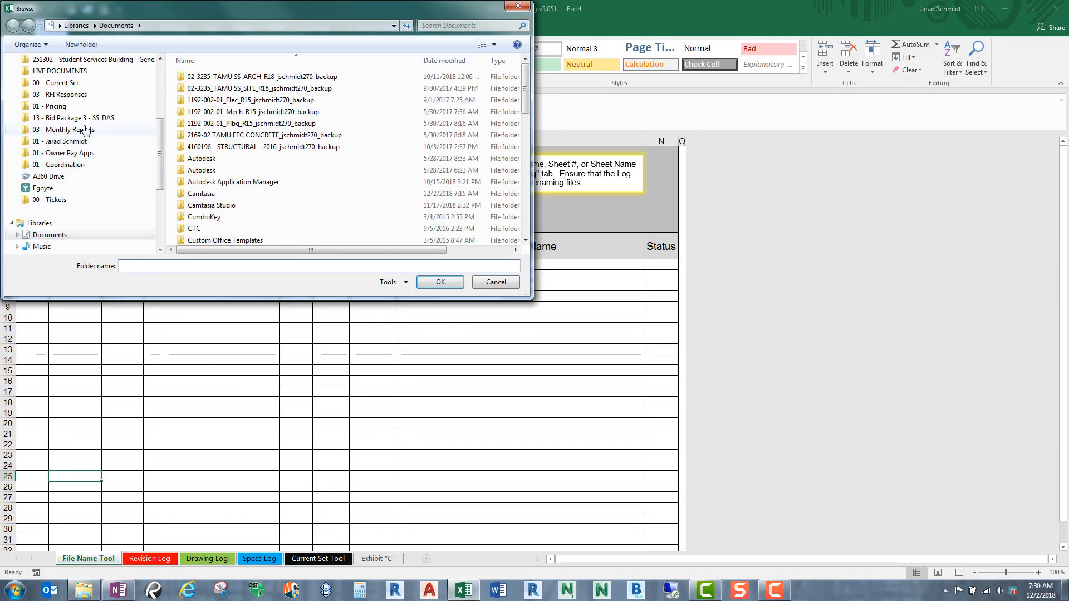
{"action": "left_click", "coordinate": [60, 71]}
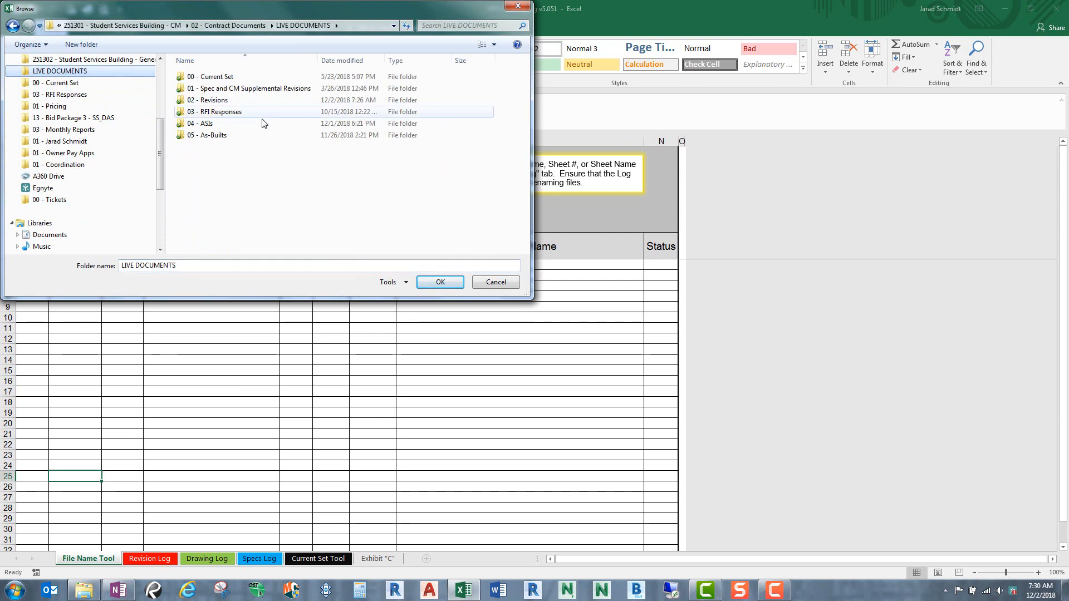
{"action": "double_click", "coordinate": [207, 100]}
{"action": "left_click", "coordinate": [216, 195]}
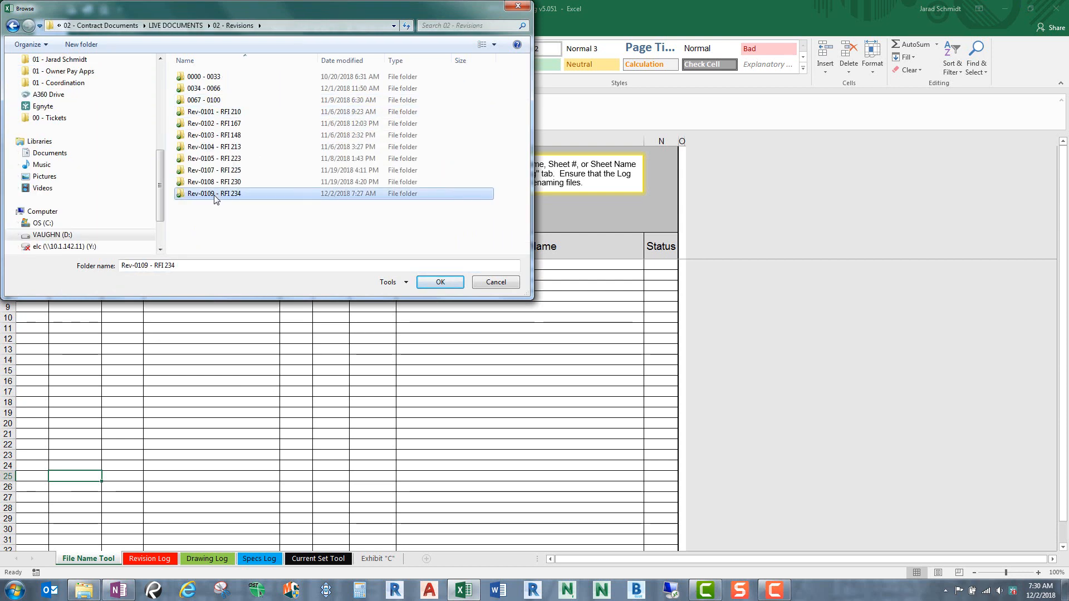
{"action": "left_click", "coordinate": [433, 283]}
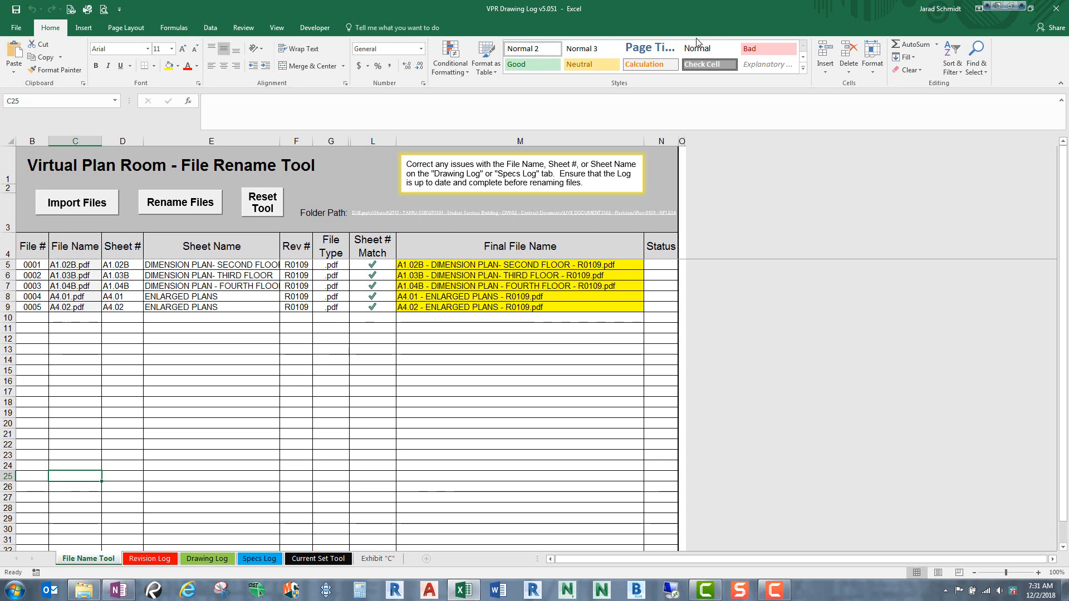
Place the Excel workbook beside the revision folder and rename the five imported files to their final file names
{"action": "left_click_drag", "start_coordinate": [683, 18], "coordinate": [1064, 201]}
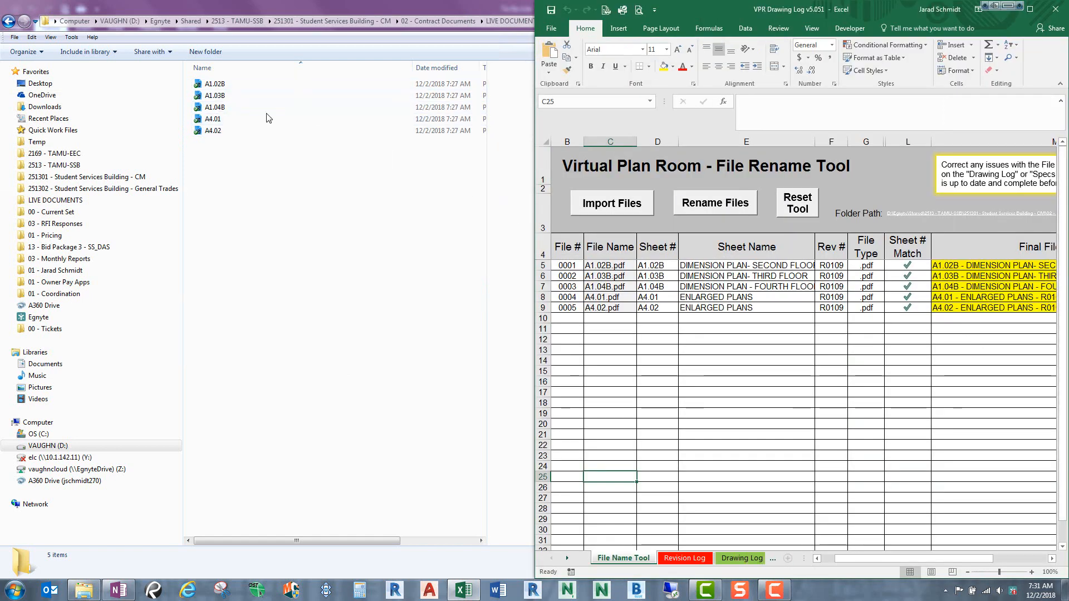
{"action": "left_click", "coordinate": [722, 206]}
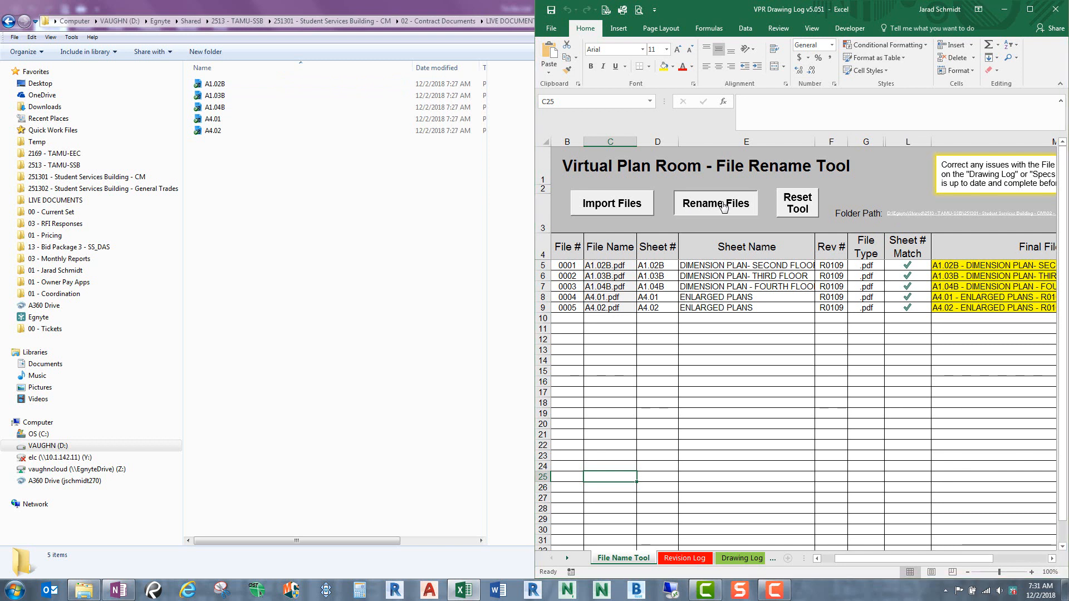
{"action": "left_click", "coordinate": [612, 329]}
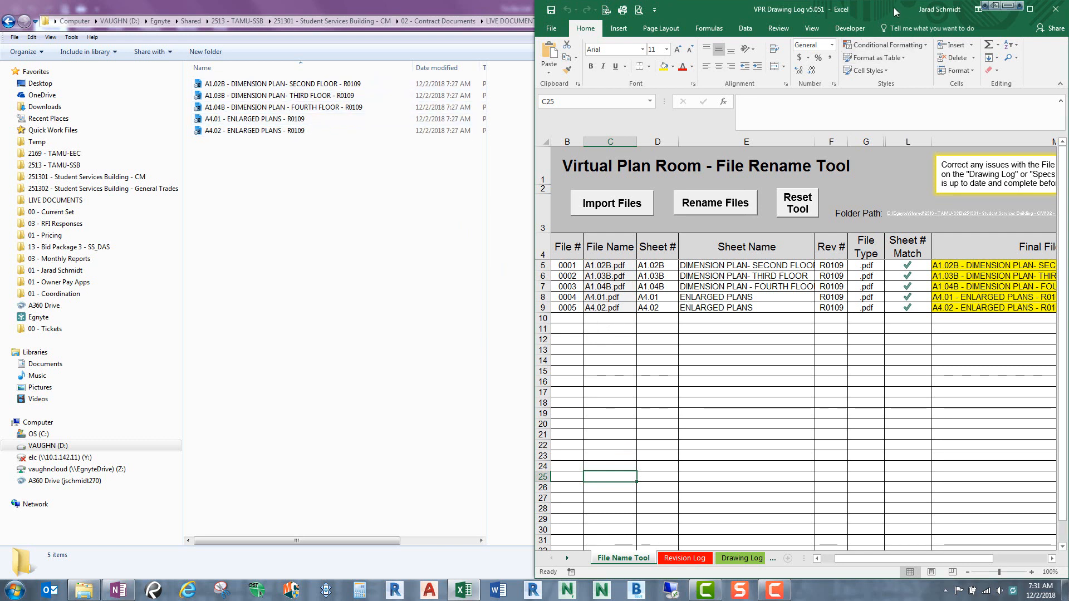
{"action": "left_click_drag", "start_coordinate": [895, 11], "coordinate": [595, 1]}
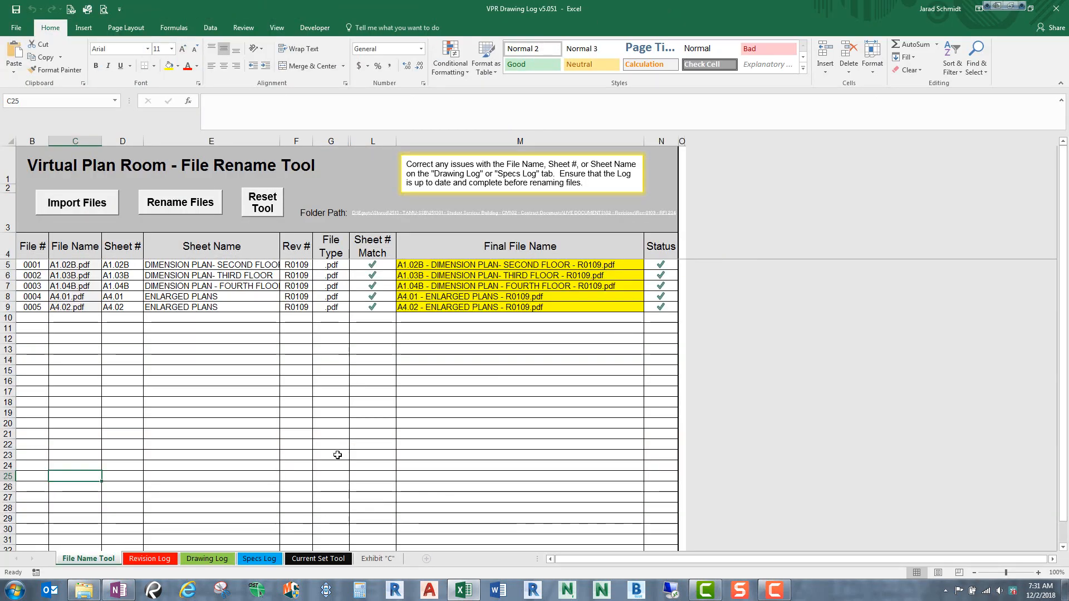
Compare the renamed files in the Rev-0109 - RFI 234 folder with the file naming in the Rev-0108 - RFI 230 folder
{"action": "left_click", "coordinate": [85, 591]}
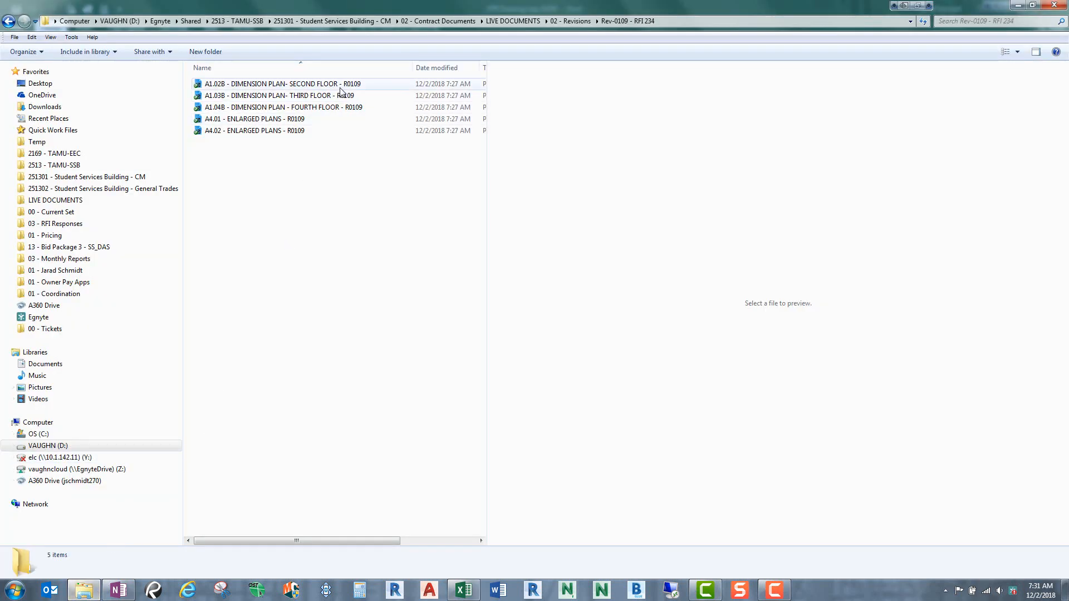
{"action": "left_click", "coordinate": [569, 25]}
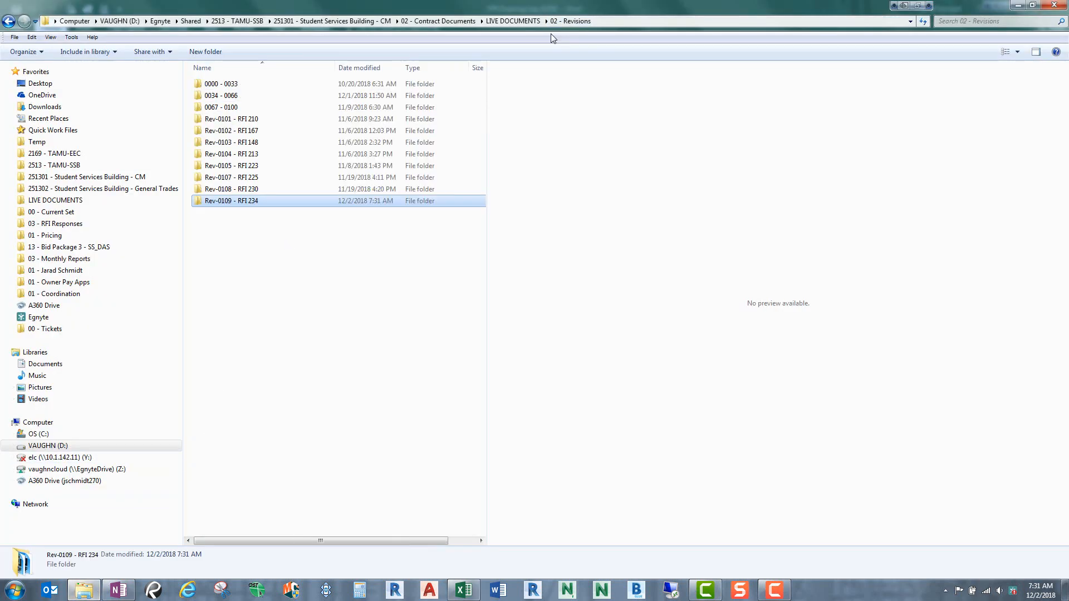
{"action": "double_click", "coordinate": [247, 188]}
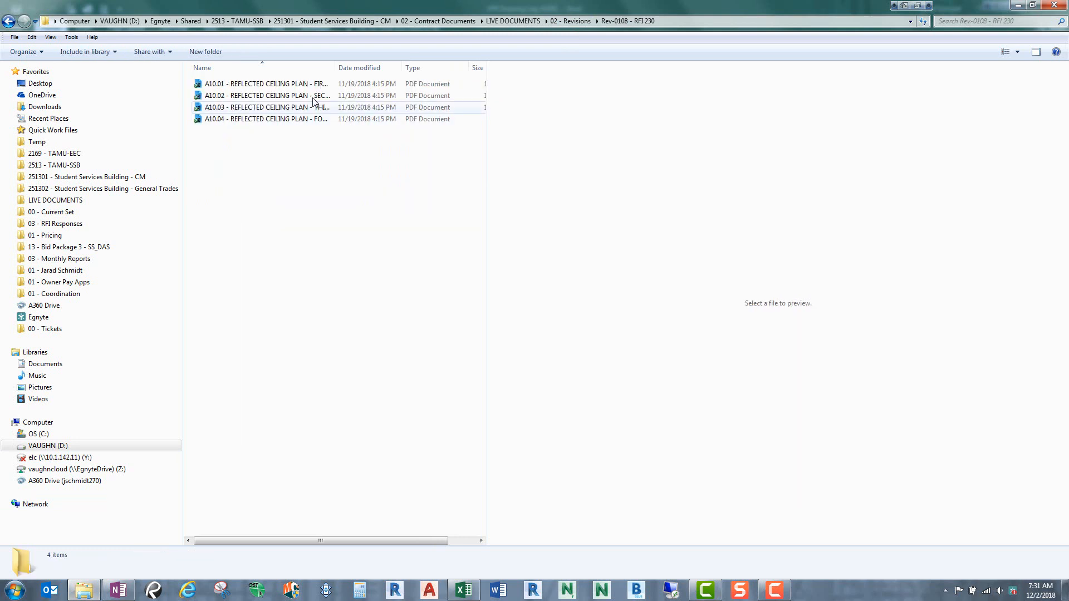
{"action": "left_click_drag", "start_coordinate": [340, 68], "coordinate": [398, 68]}
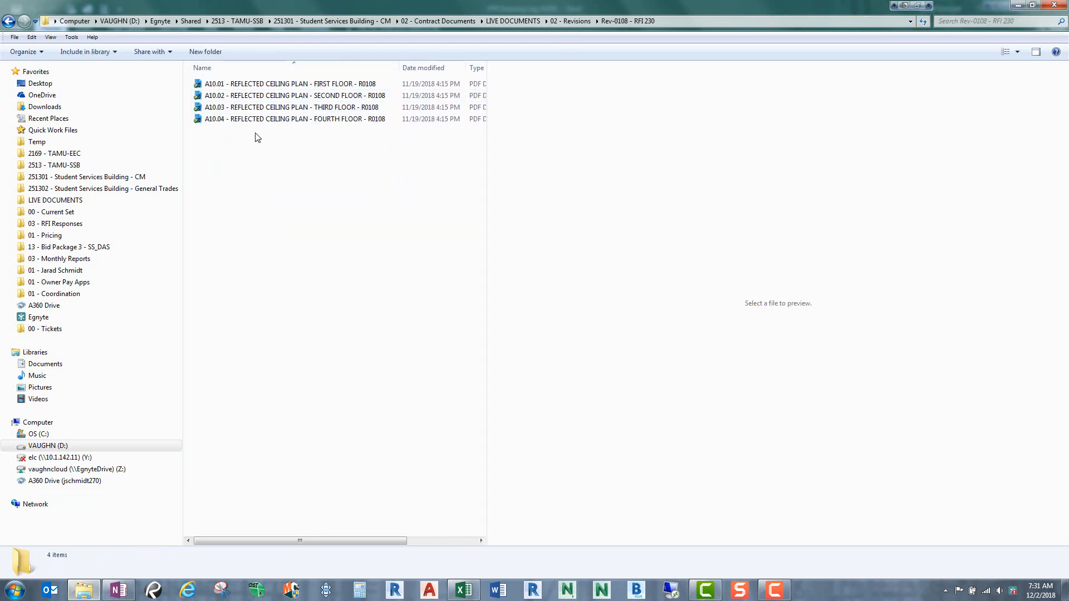
{"action": "left_click", "coordinate": [571, 22]}
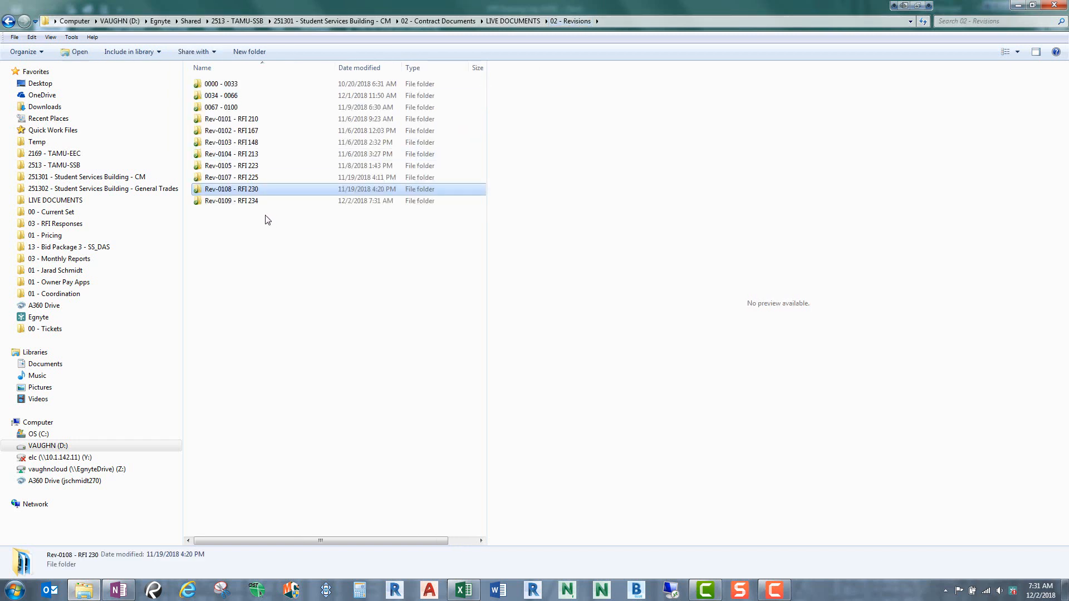
{"action": "double_click", "coordinate": [237, 201]}
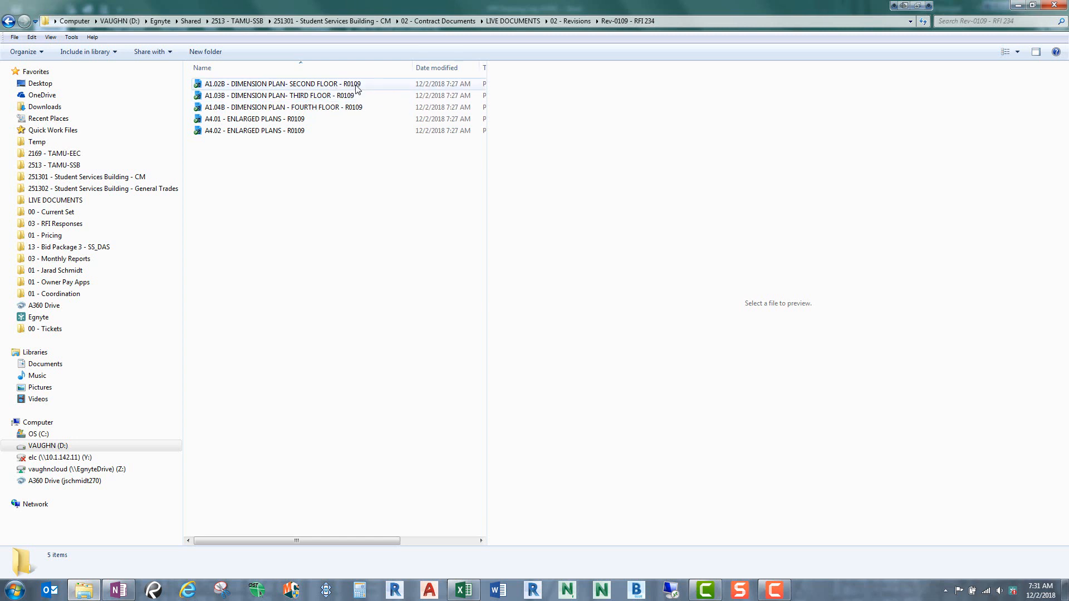
Examine how the sheets are named in the 05-Architectural folder of the 00 - Current Set
{"action": "left_click", "coordinate": [63, 213]}
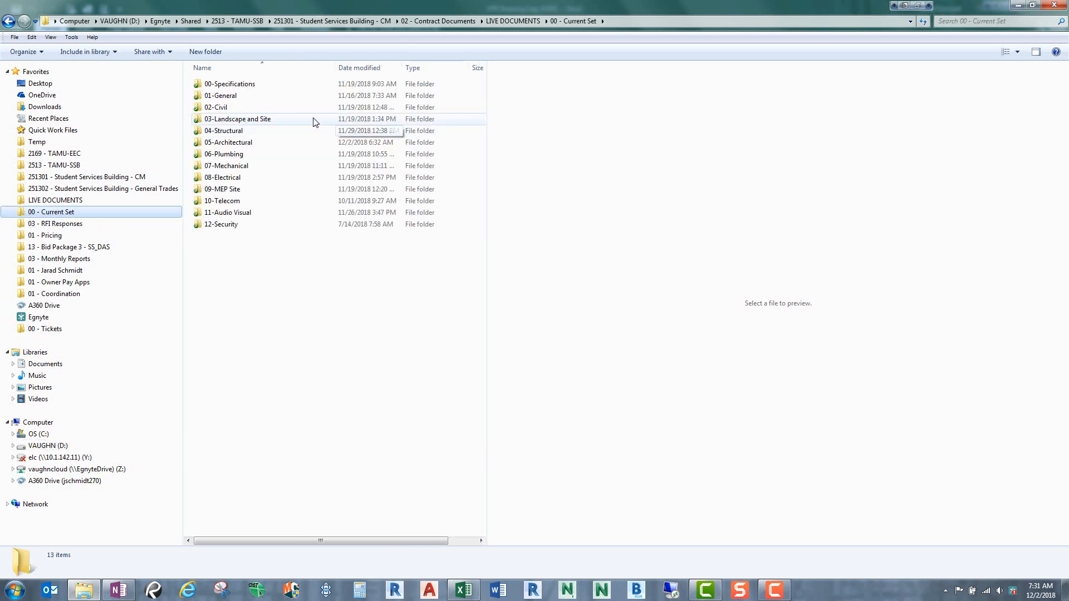
{"action": "double_click", "coordinate": [231, 142]}
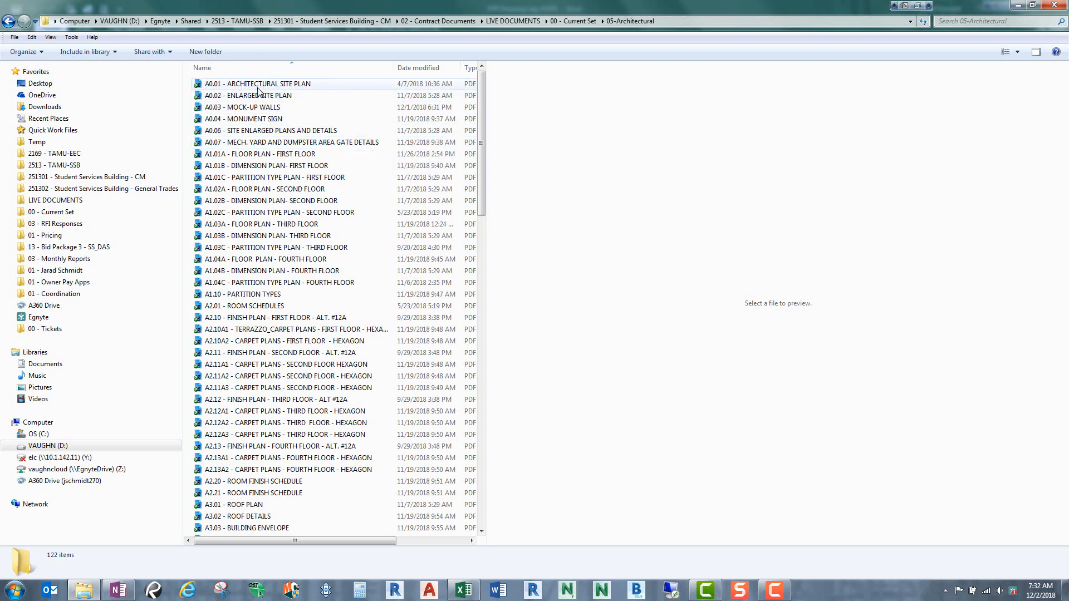
{"action": "left_click", "coordinate": [66, 212]}
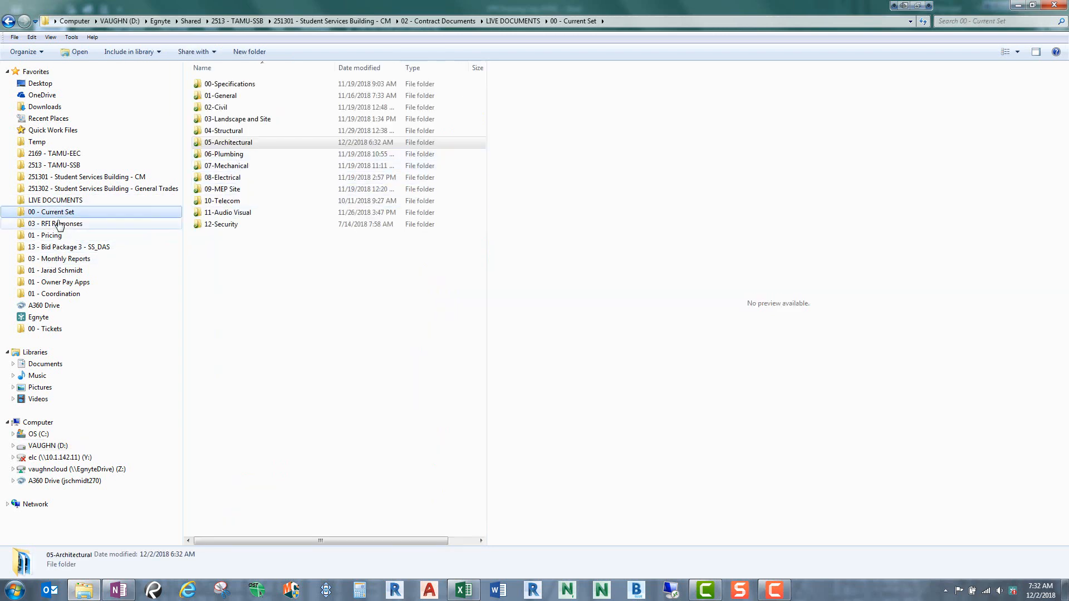
Copy all five R0109 sheets from the Rev-0109 - RFI 234 folder into the Temp SlipSheet folder in Temp
{"action": "left_click", "coordinate": [83, 201]}
{"action": "double_click", "coordinate": [241, 107]}
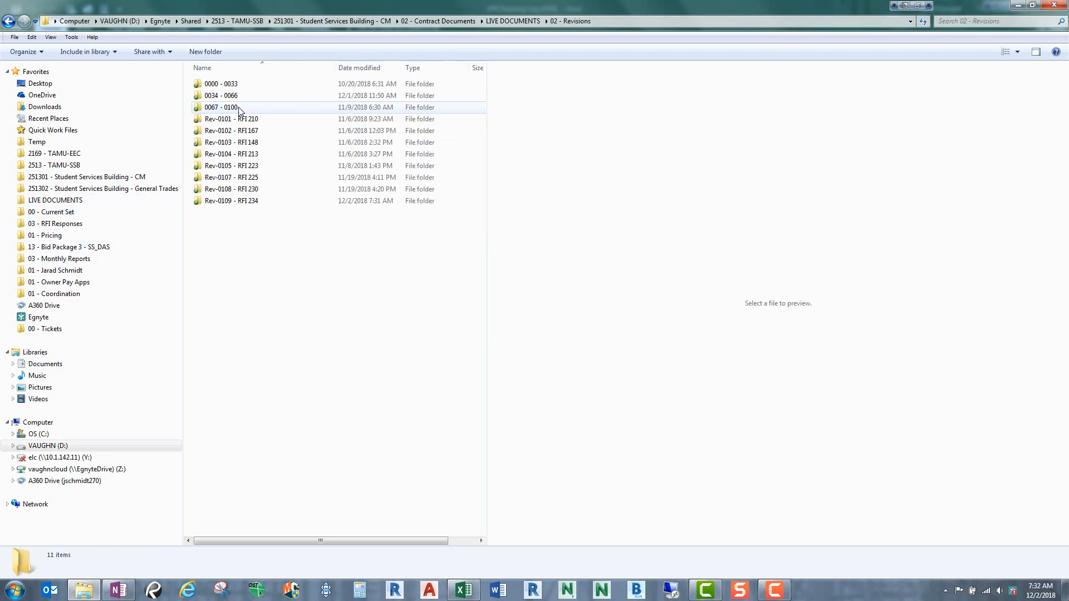
{"action": "double_click", "coordinate": [237, 202]}
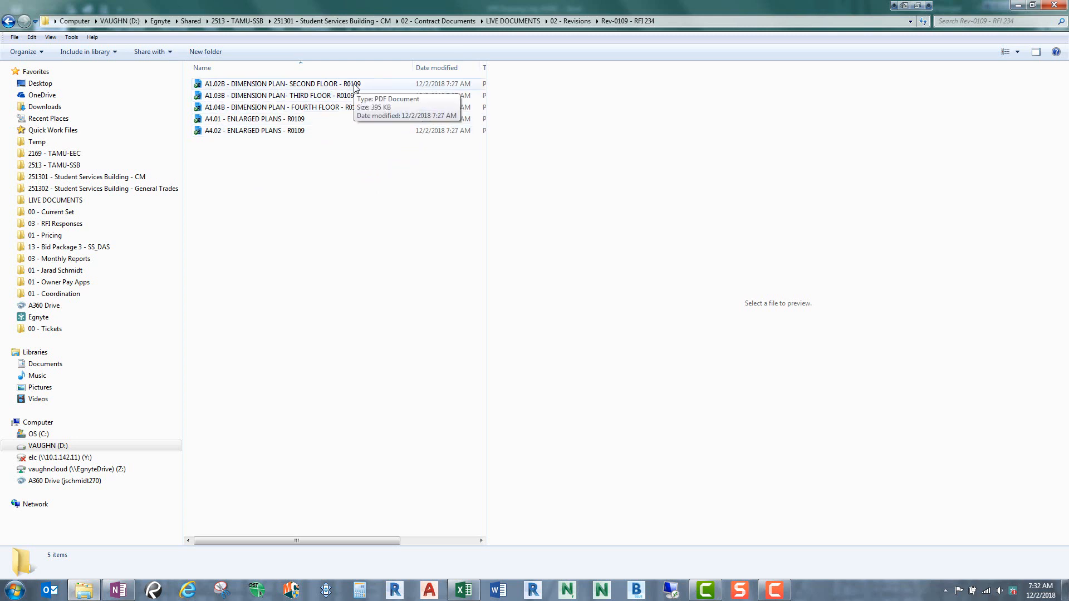
{"action": "left_click_drag", "start_coordinate": [324, 157], "coordinate": [264, 84]}
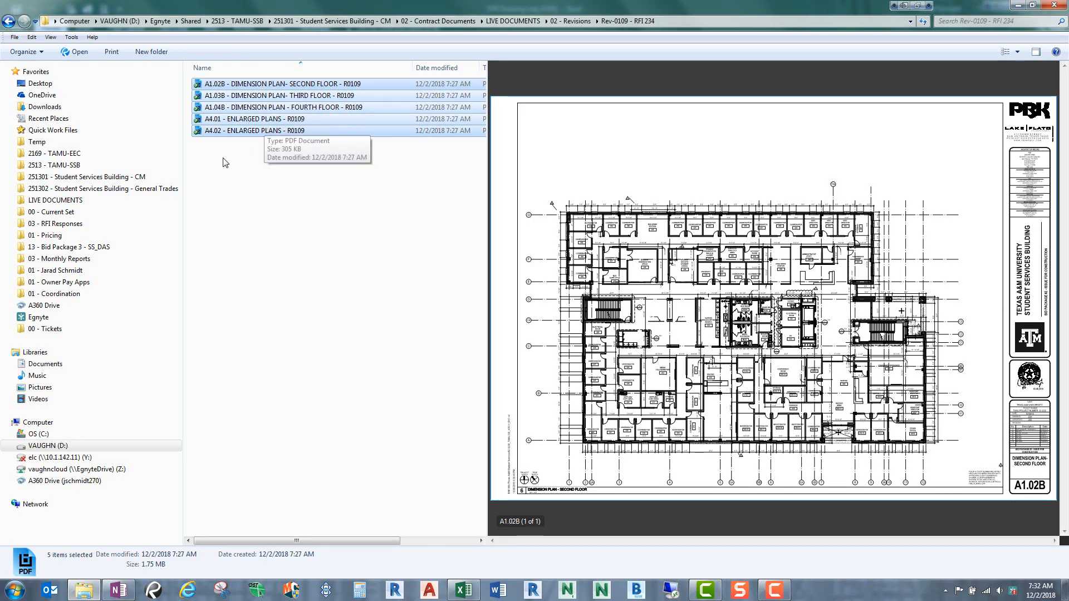
{"action": "left_click", "coordinate": [35, 144]}
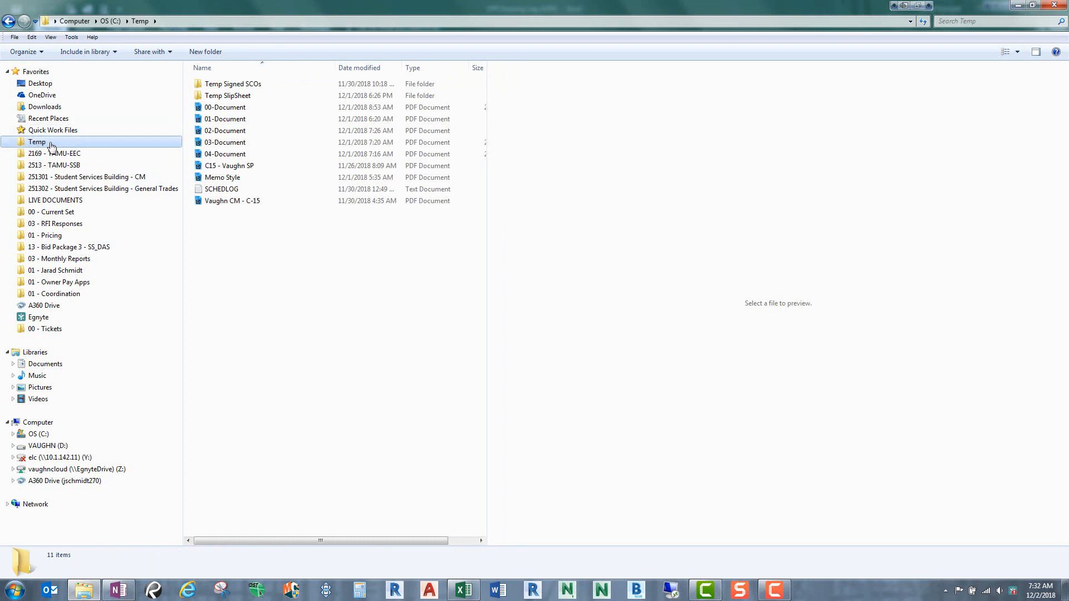
{"action": "double_click", "coordinate": [247, 97]}
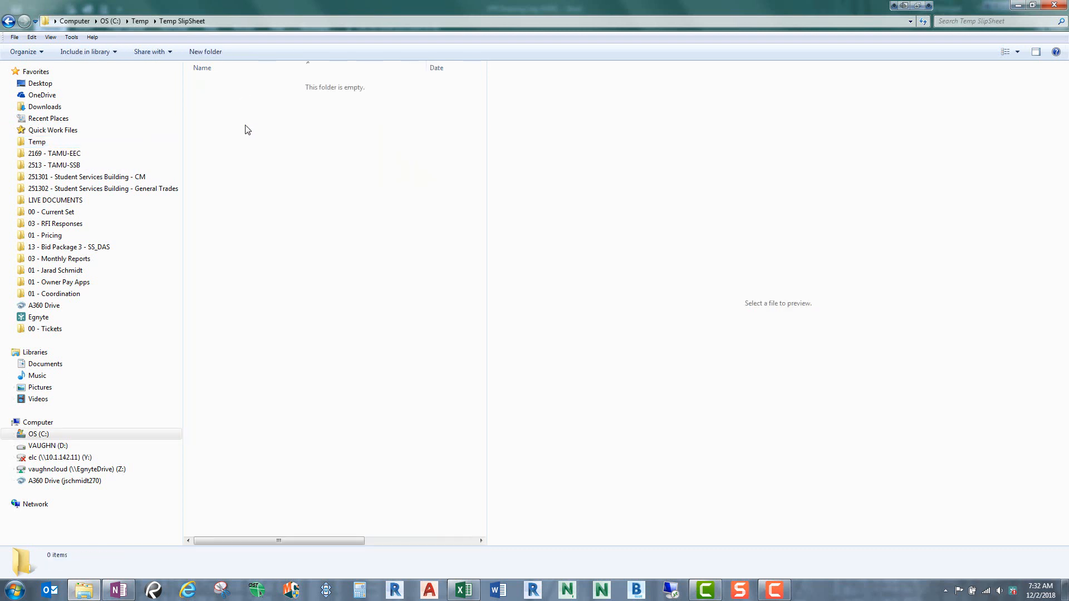
{"action": "key", "text": "ctrl+v"}
{"action": "left_click", "coordinate": [346, 165]}
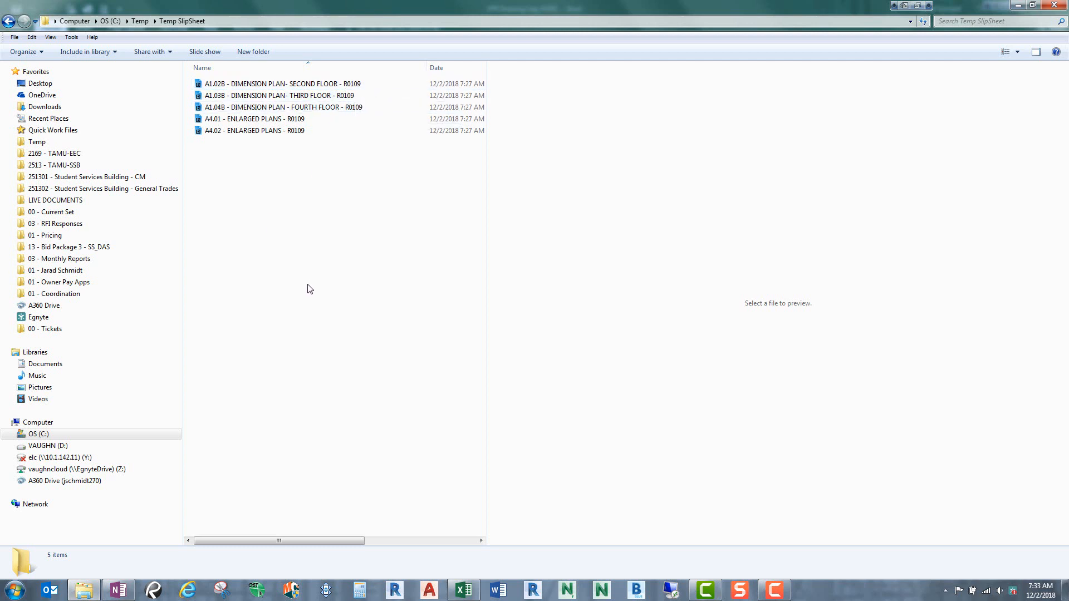
Import the Temp SlipSheet files into Excel's Current Set PDF Export Tool and rename them without the revision number
{"action": "left_click", "coordinate": [463, 590]}
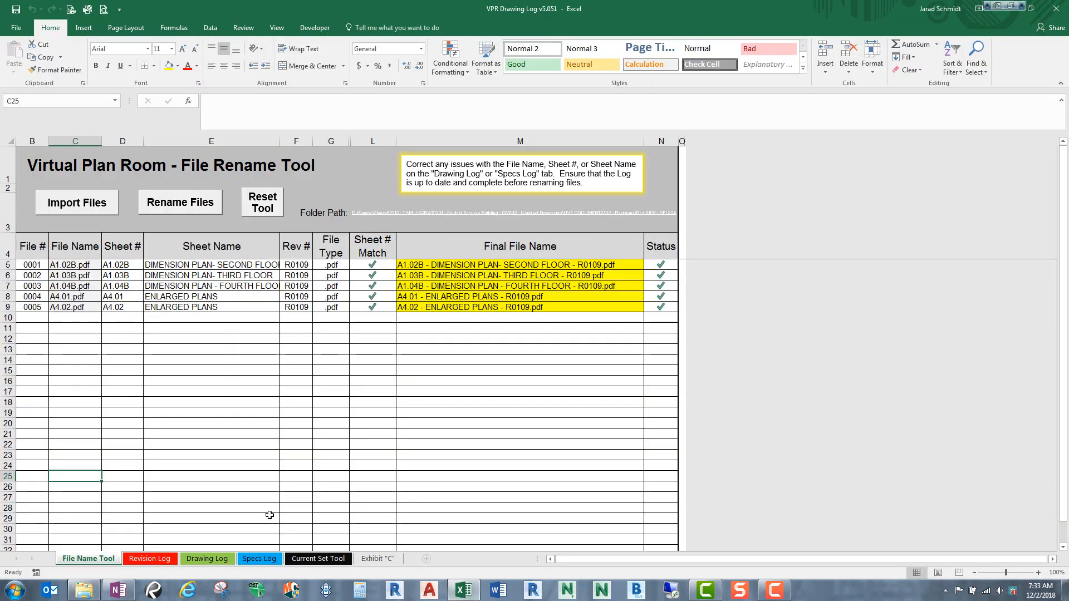
{"action": "left_click", "coordinate": [302, 559]}
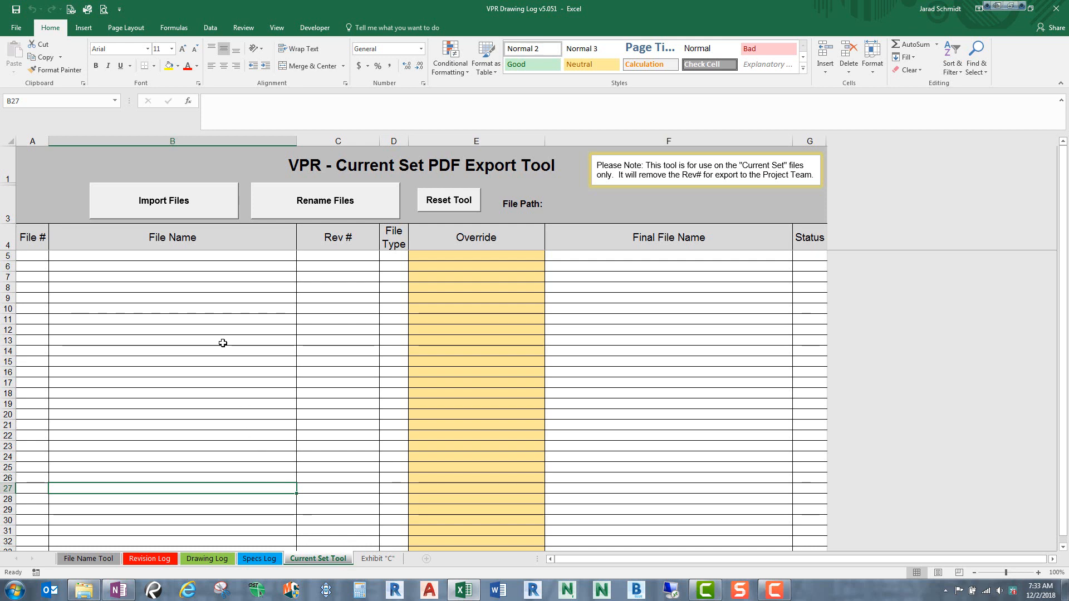
{"action": "left_click", "coordinate": [160, 206]}
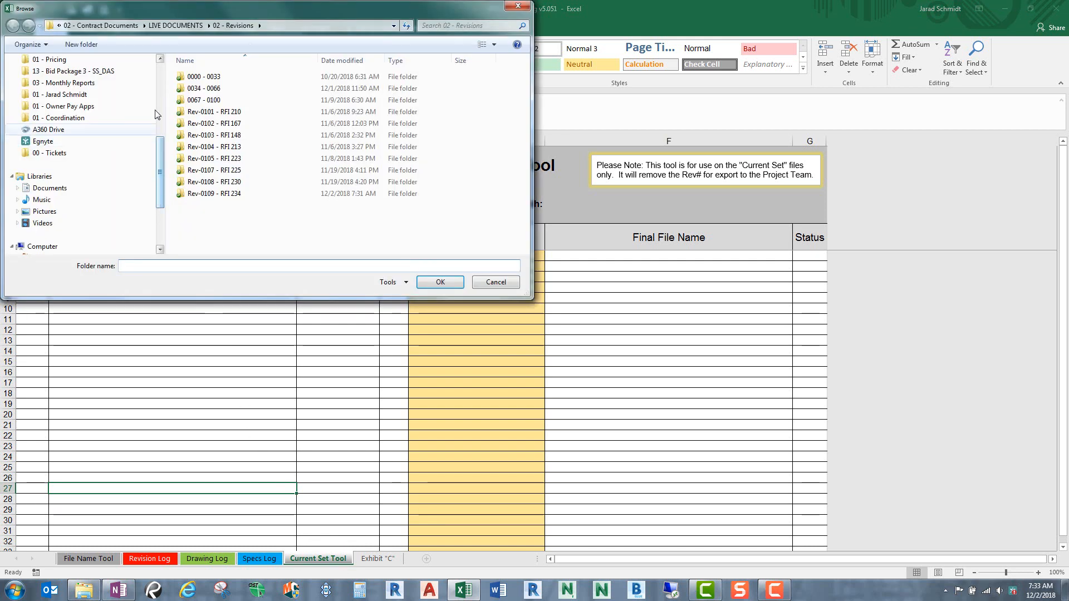
{"action": "scroll", "coordinate": [83, 139], "scroll_direction": "up", "scroll_amount": 5}
{"action": "left_click", "coordinate": [39, 143]}
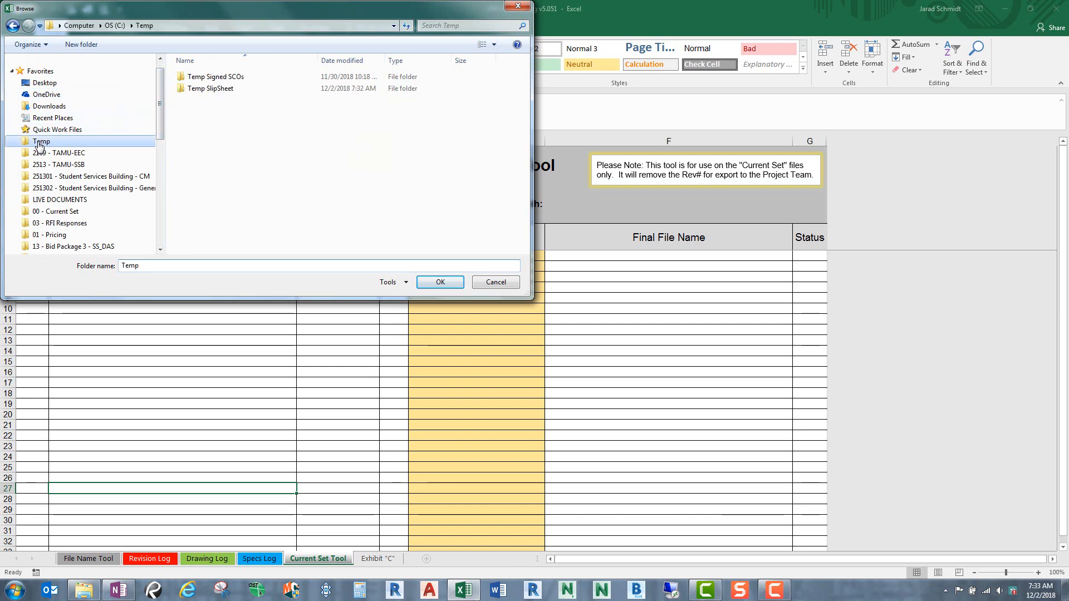
{"action": "double_click", "coordinate": [193, 88]}
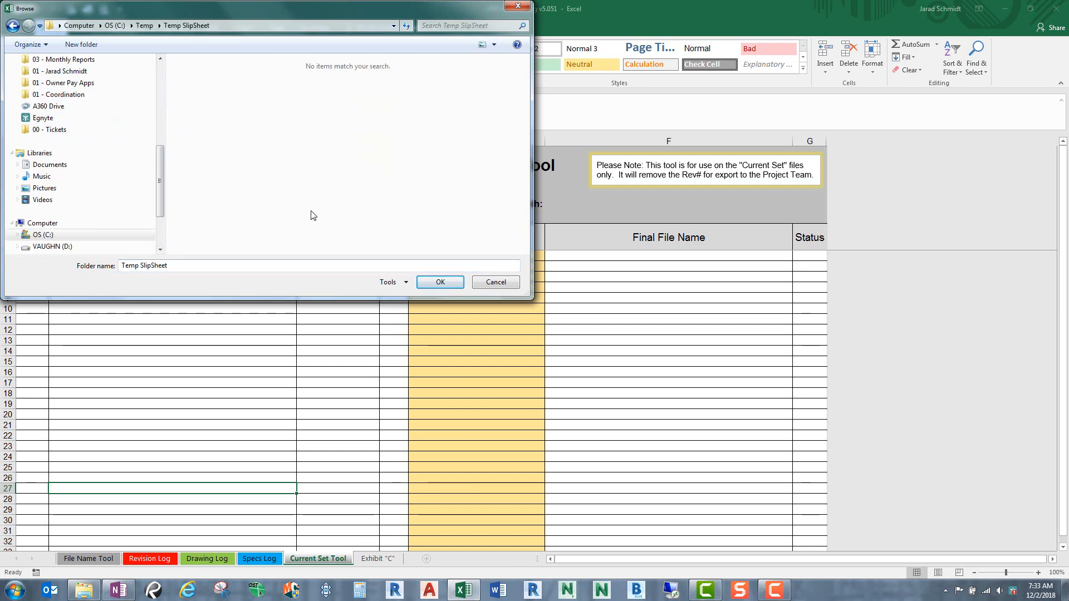
{"action": "left_click", "coordinate": [440, 282]}
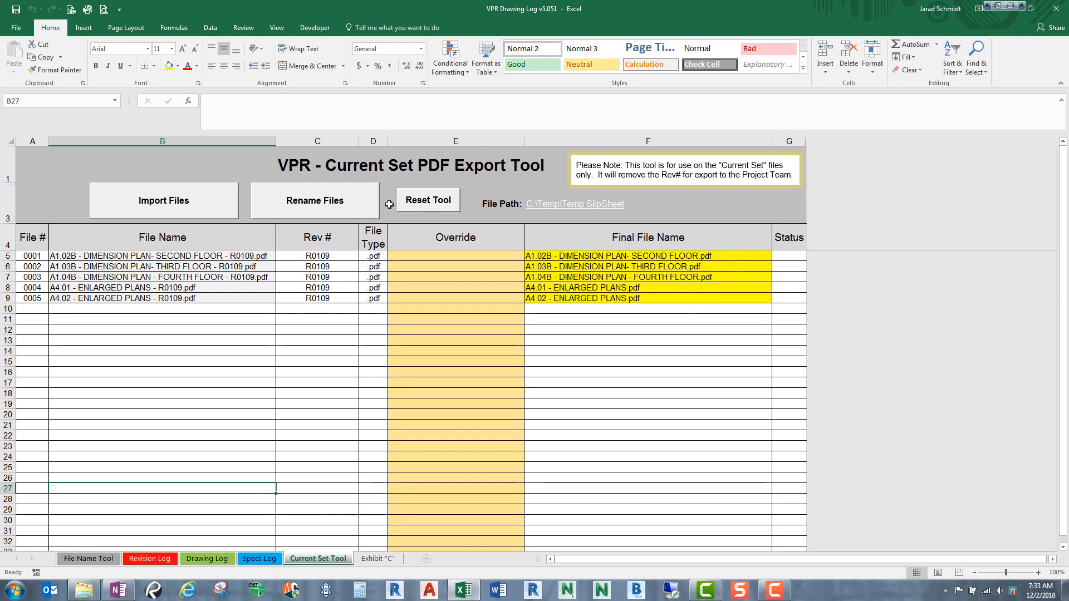
{"action": "left_click", "coordinate": [322, 206]}
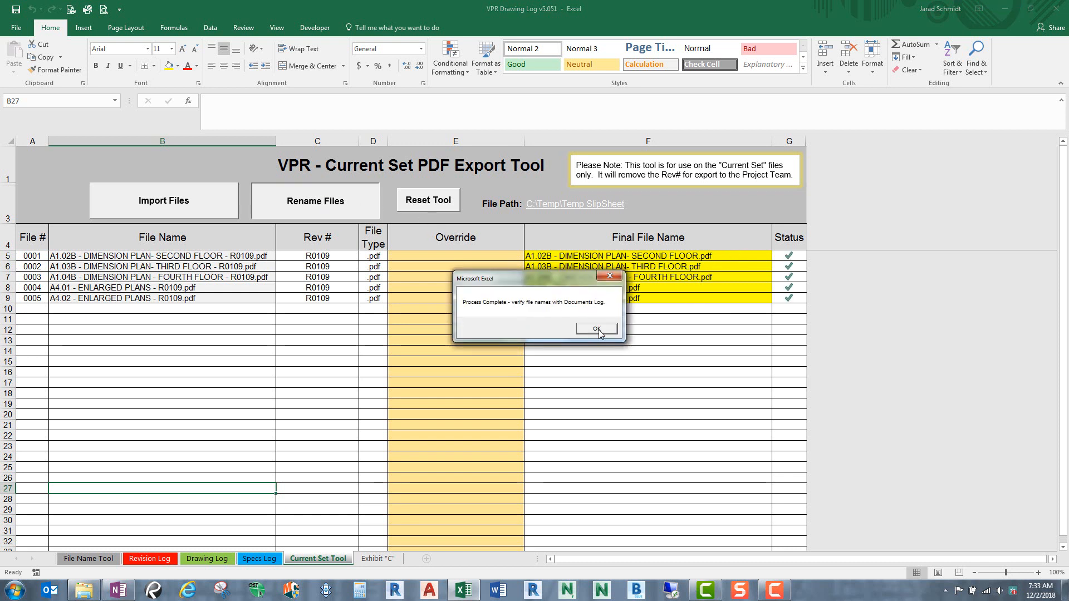
{"action": "left_click", "coordinate": [596, 329]}
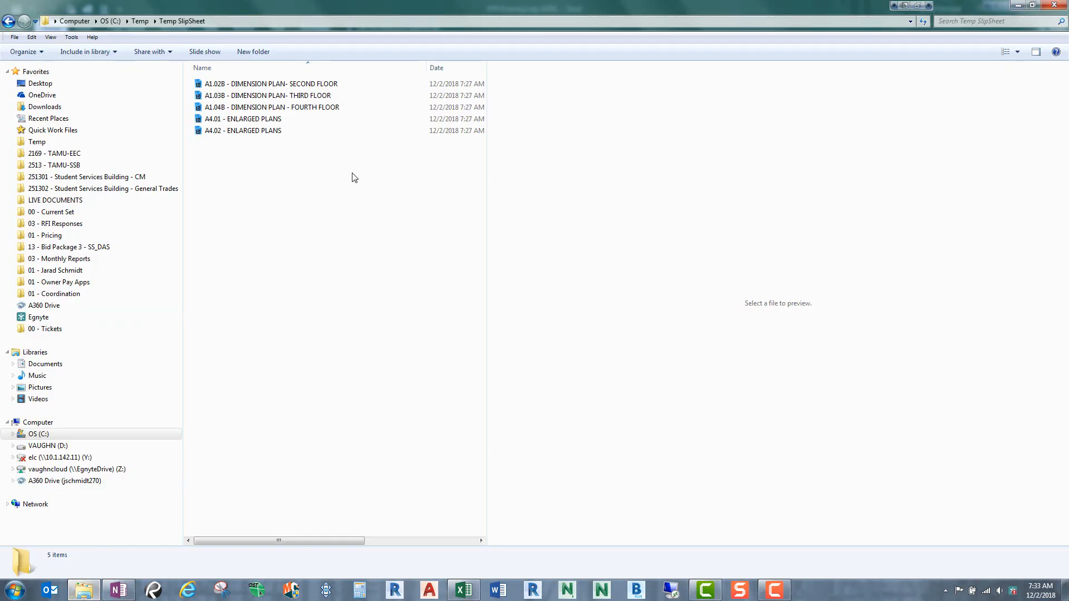